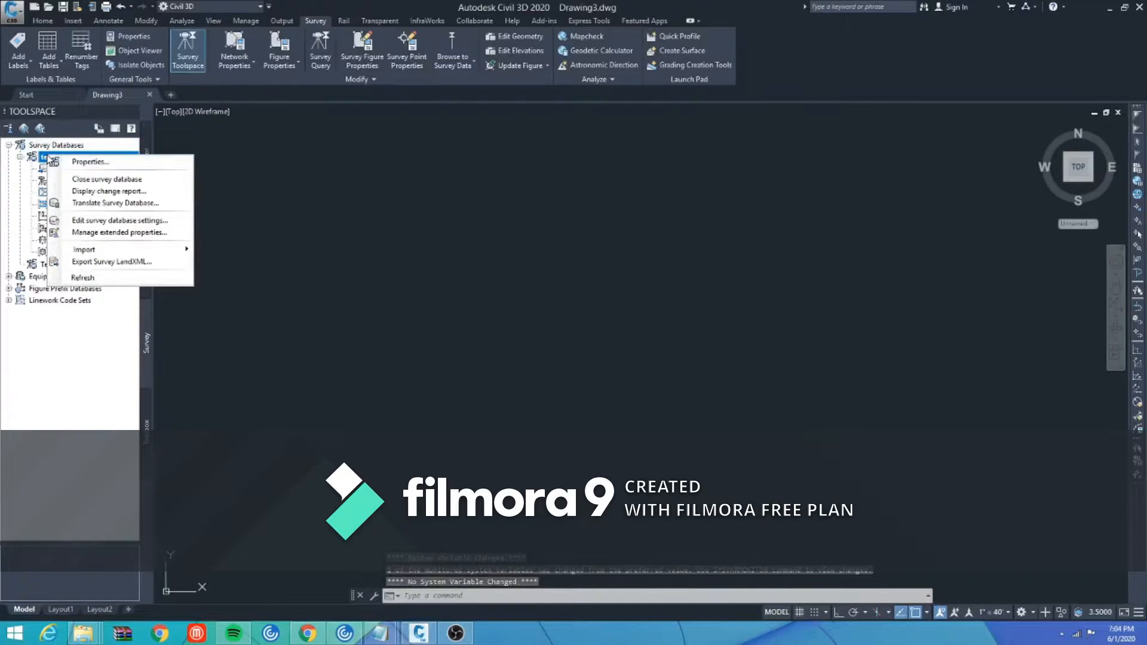
# - Set the survey databases' working folder to the test2 folder inside Number1
pyautogui.click(50, 146)
pyautogui.rightClick(50, 146)
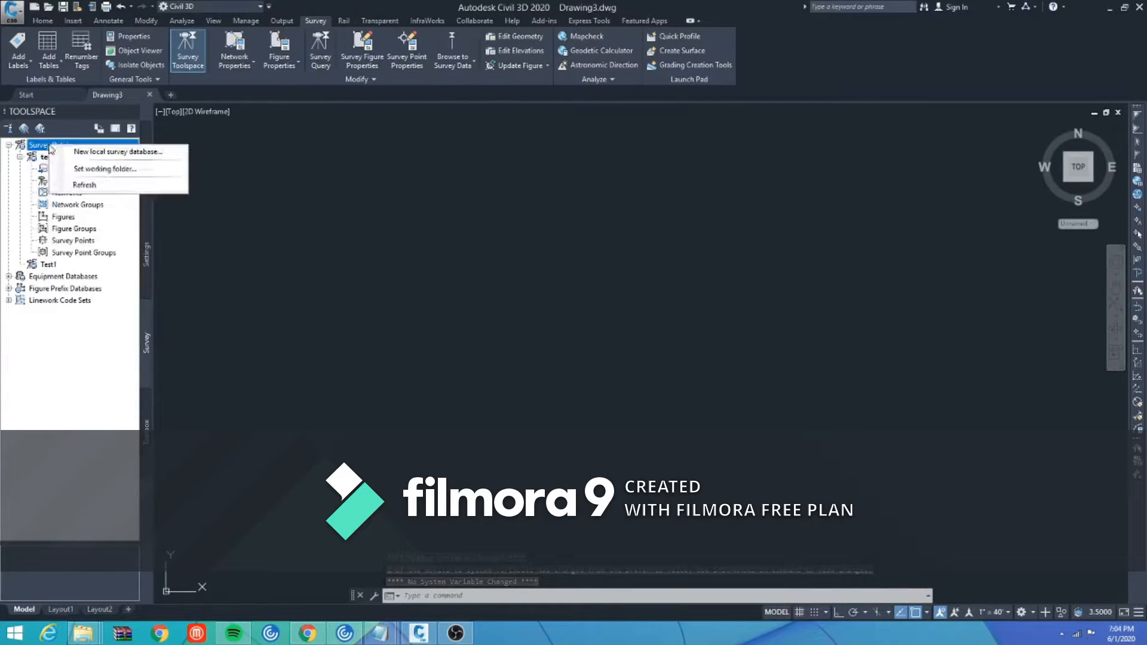
pyautogui.click(105, 168)
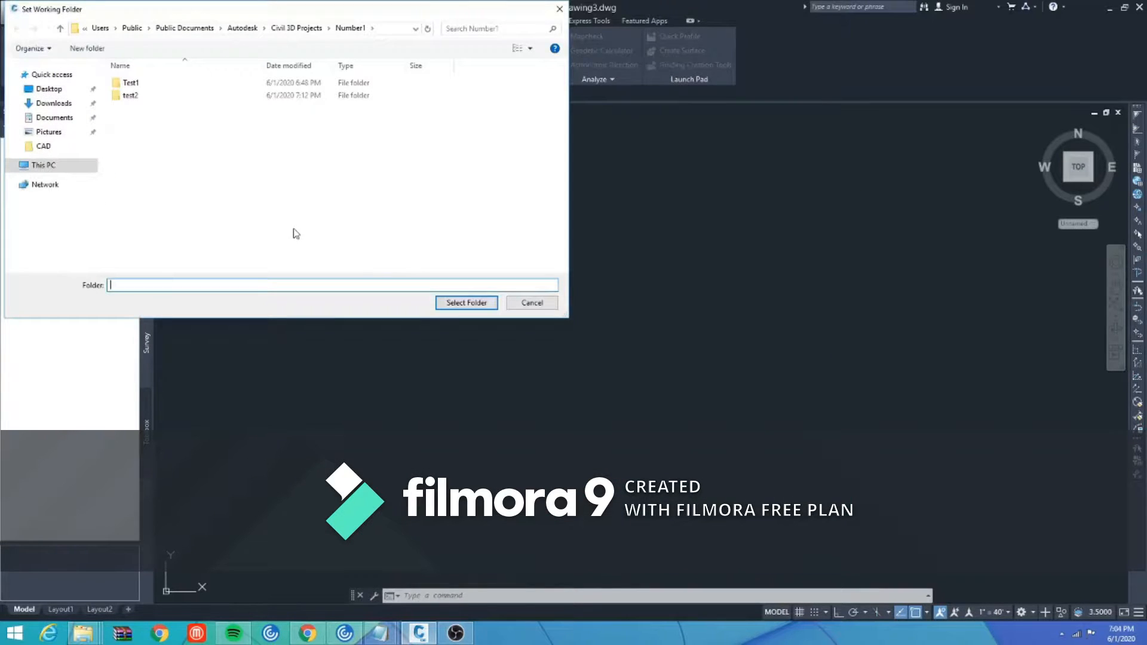
pyautogui.click(137, 97)
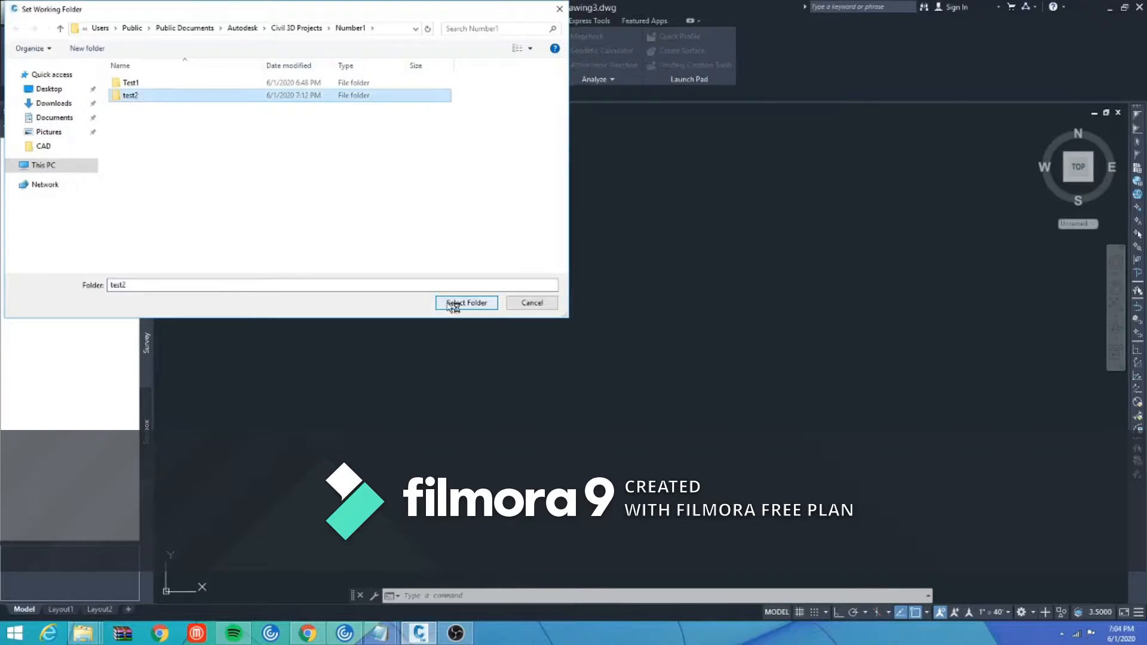
pyautogui.click(467, 303)
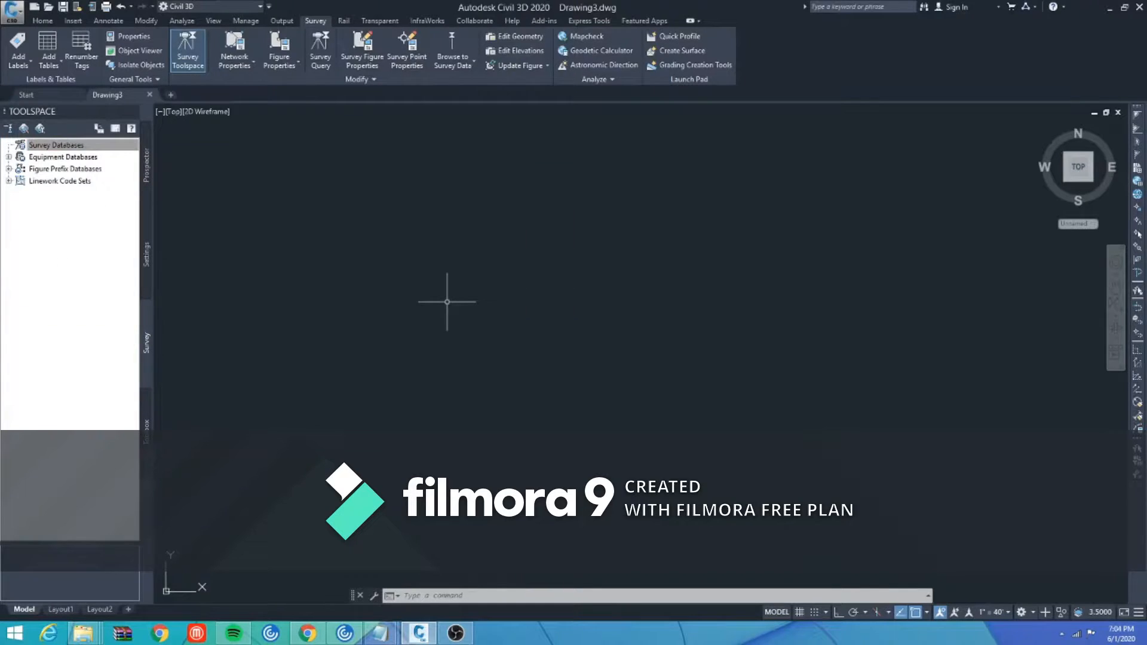
# - Start importing survey data and create a new local survey database named Test2 as the import target
pyautogui.click(146, 179)
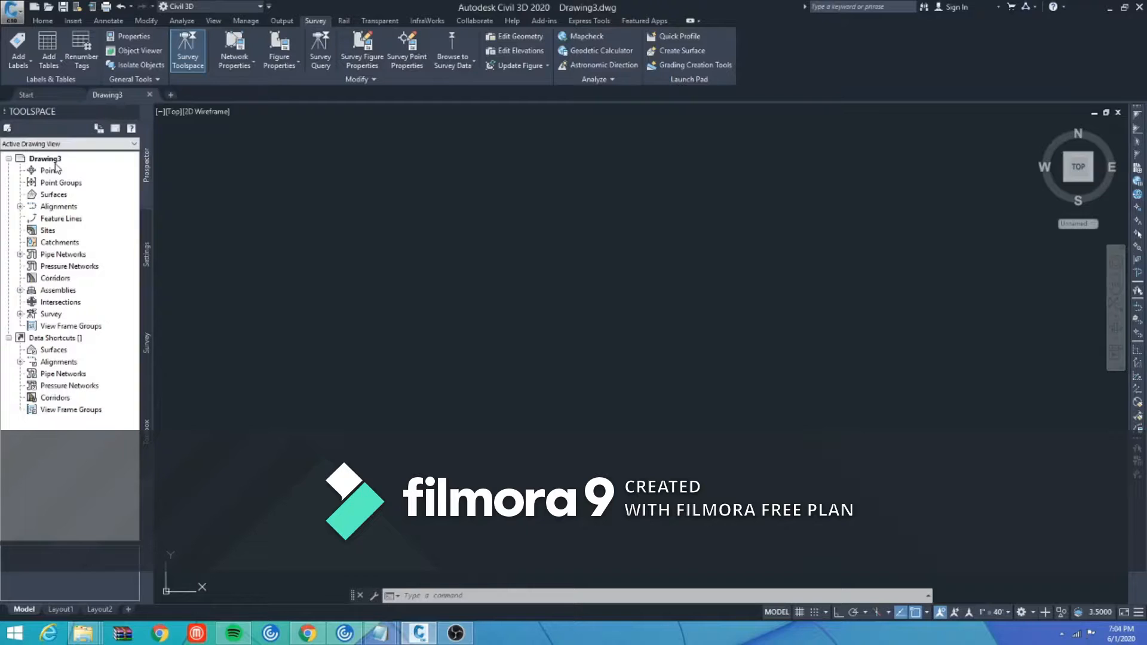
pyautogui.click(73, 22)
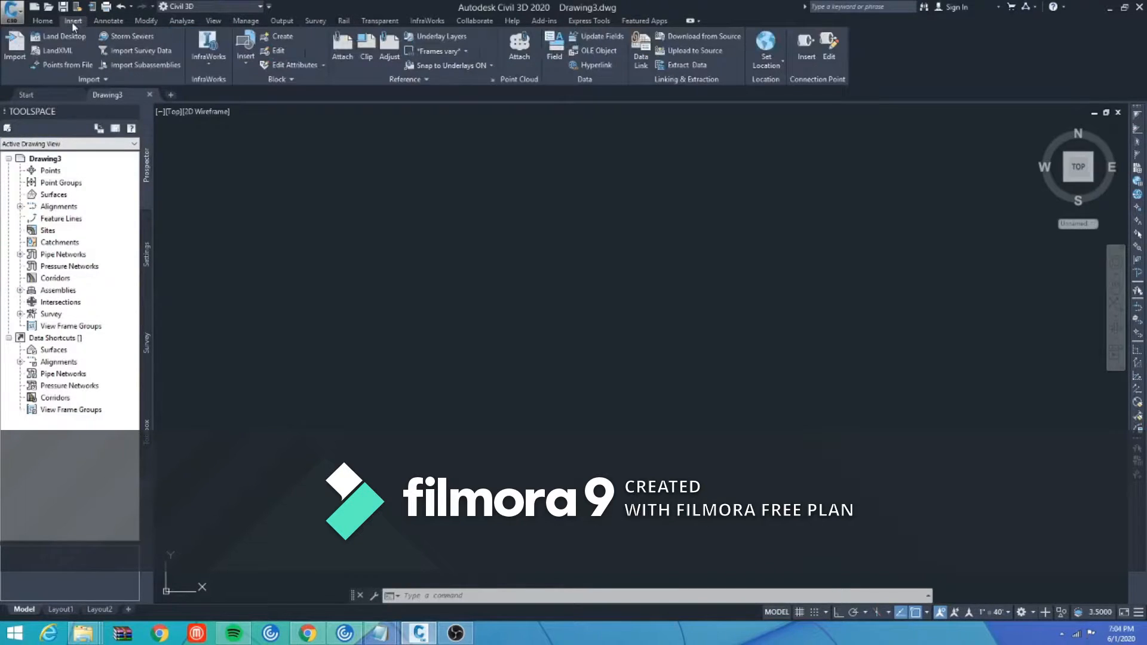
pyautogui.click(155, 52)
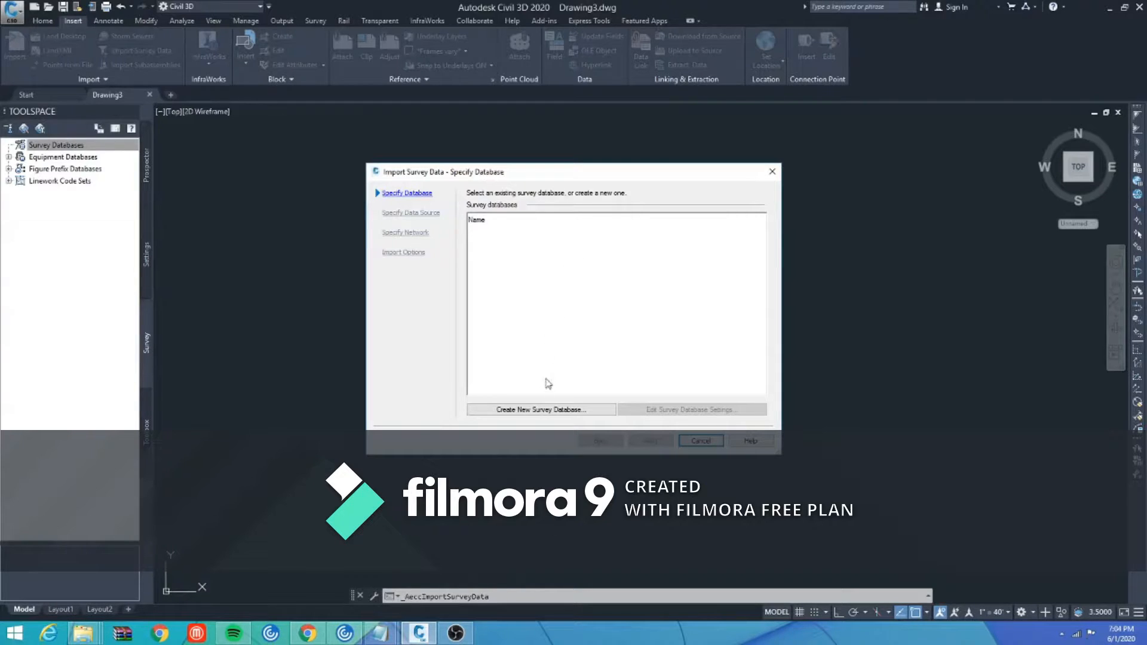
pyautogui.click(563, 413)
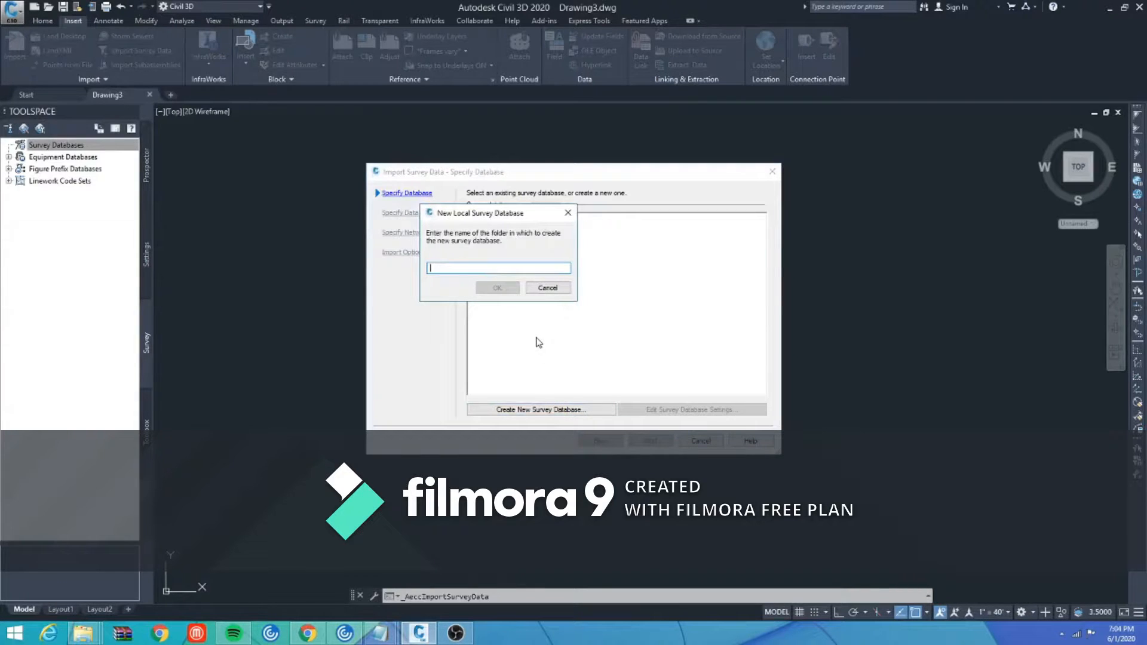
pyautogui.write('Test2')
pyautogui.click(503, 289)
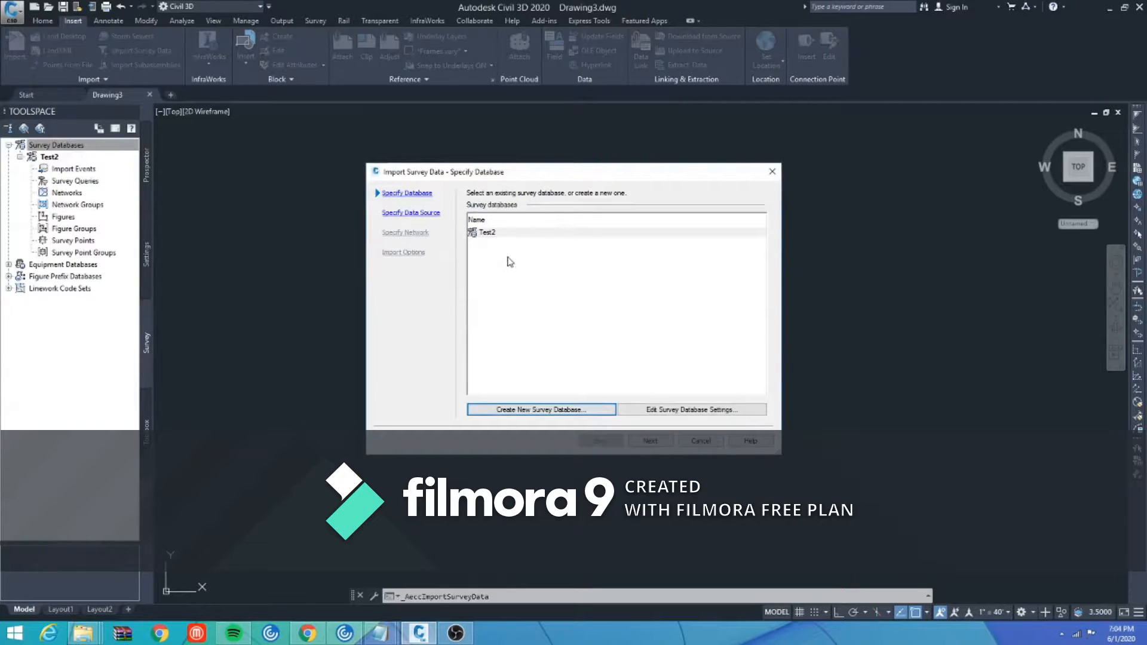
pyautogui.click(511, 239)
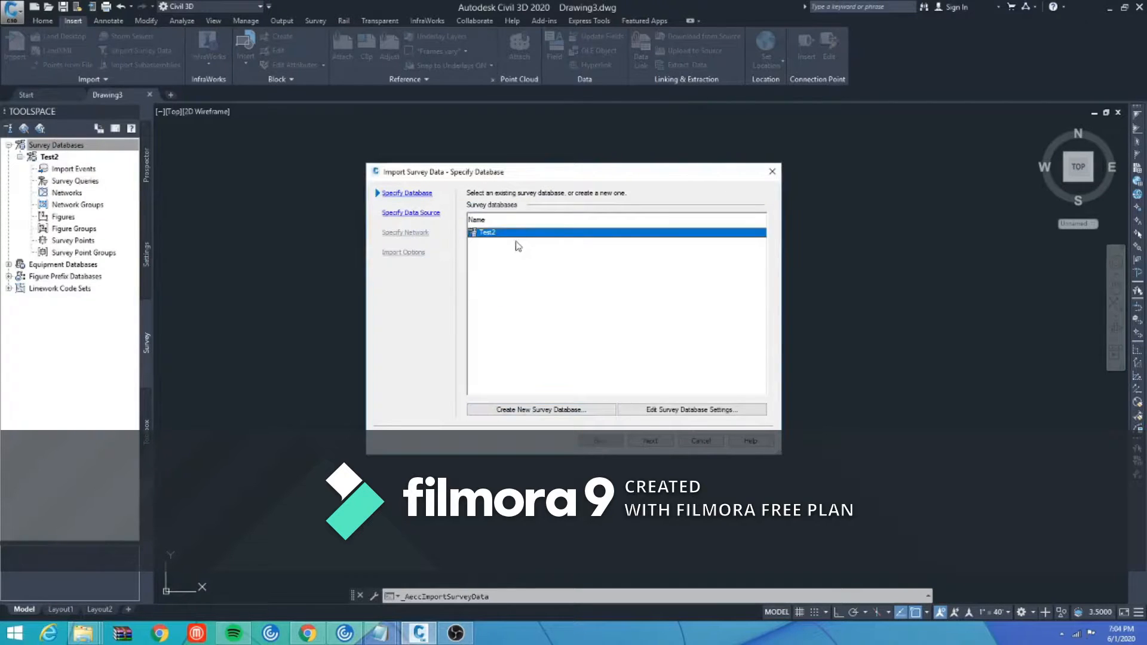
pyautogui.click(668, 446)
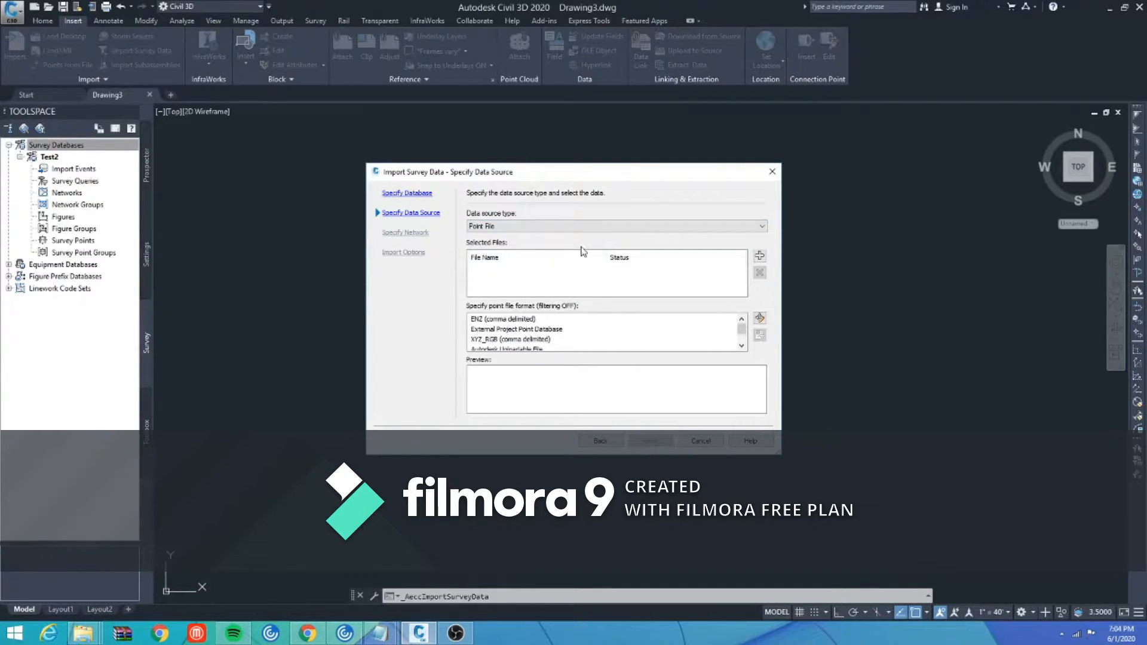
# - Use Point File as the data source type and add roadpts.txt as the source file
pyautogui.click(622, 227)
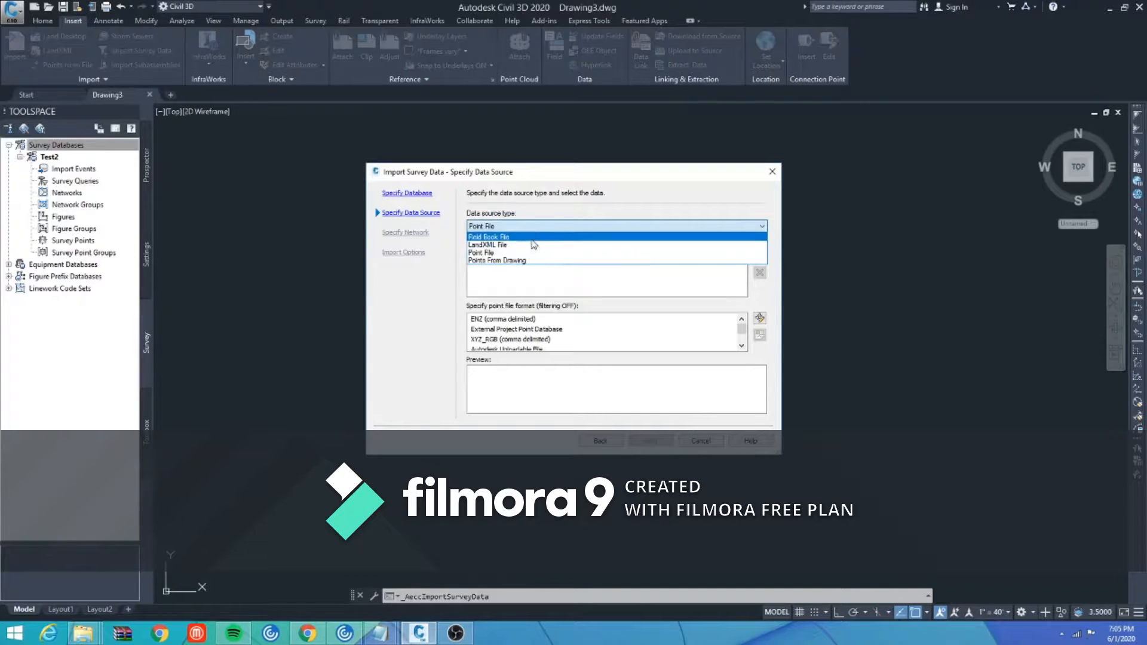
pyautogui.click(507, 253)
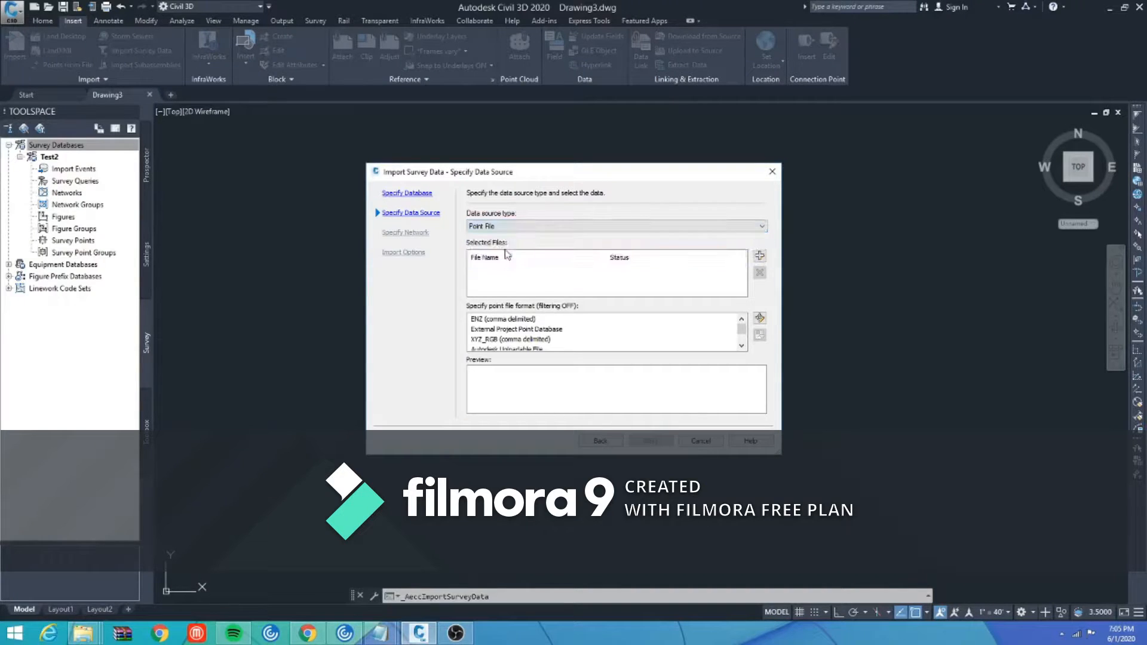
pyautogui.click(759, 256)
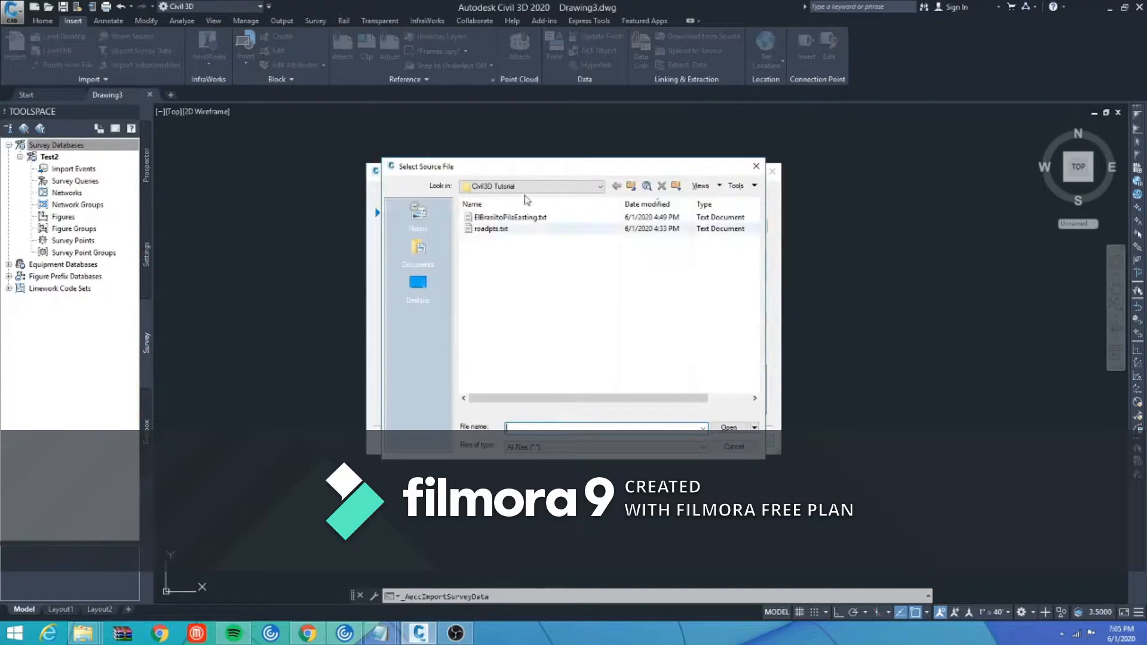
pyautogui.click(500, 232)
pyautogui.click(731, 428)
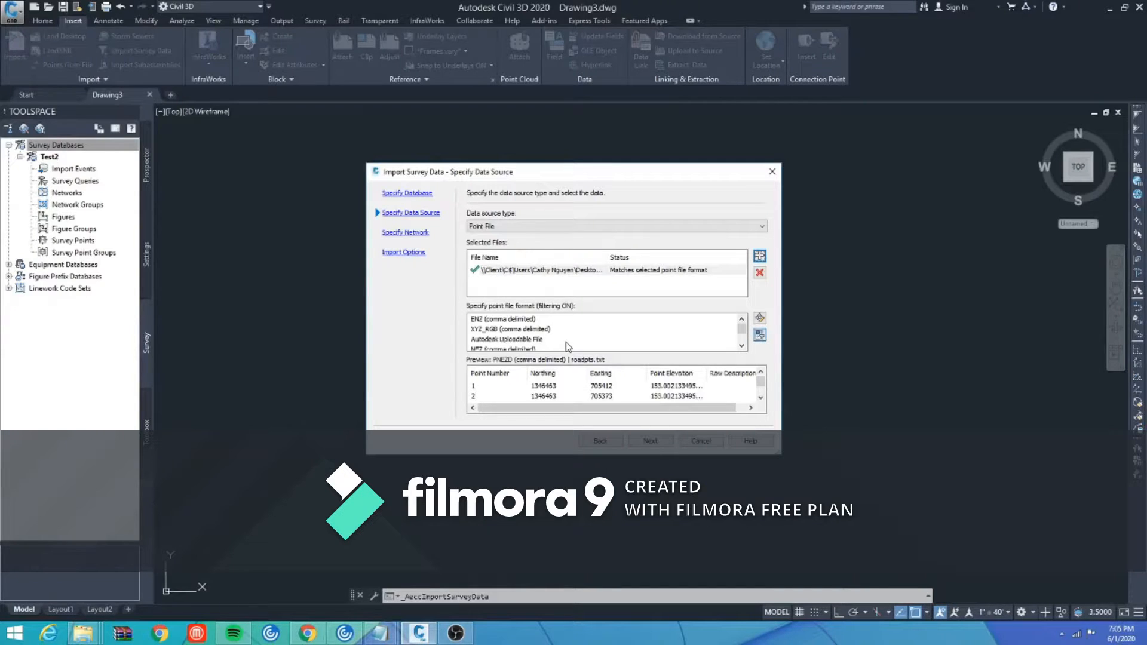
# - Switch to roadpts.txt in Notepad and compare its column order with the import preview
pyautogui.moveTo(385, 632)
pyautogui.click(380, 633)
pyautogui.click(344, 573)
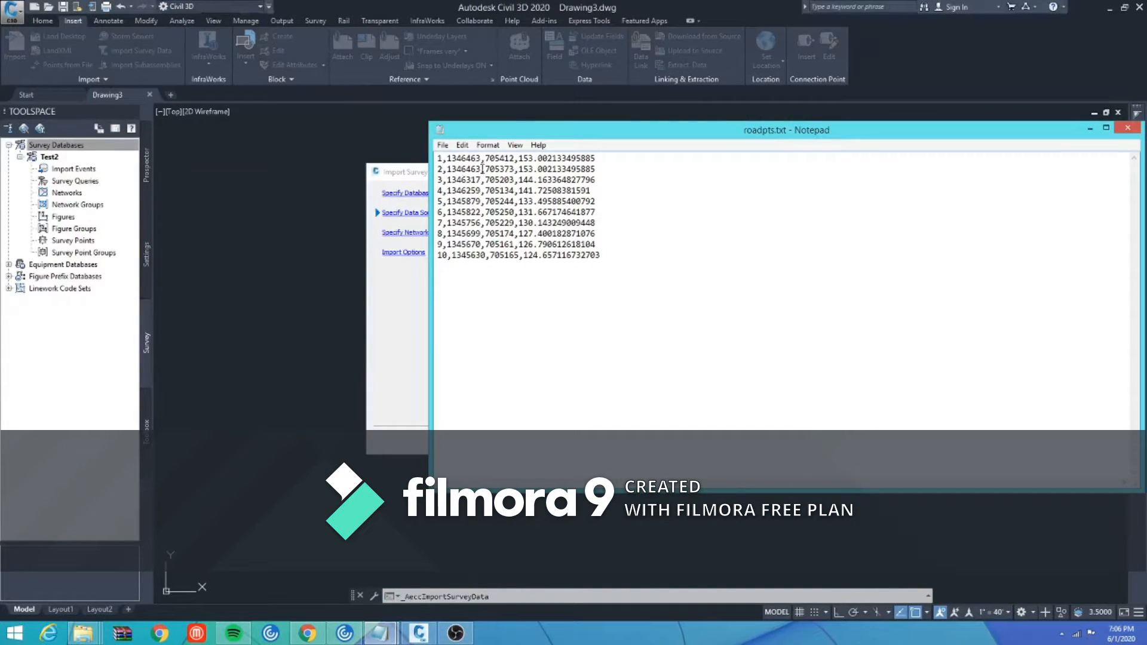
pyautogui.moveTo(623, 143); pyautogui.dragTo(802, 259)
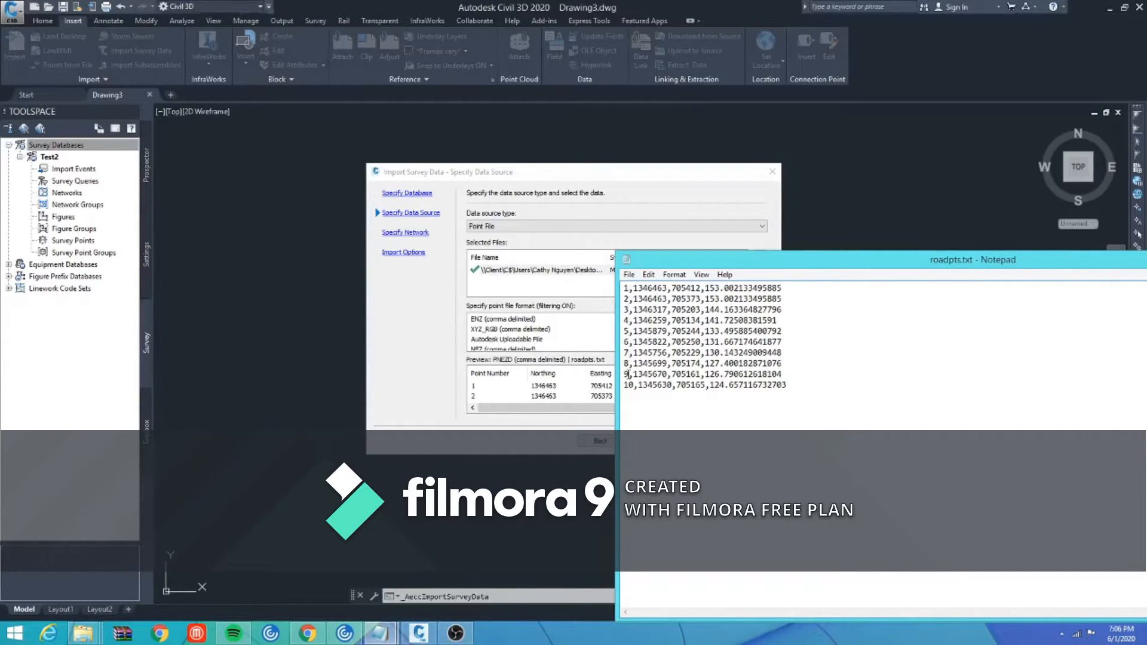
pyautogui.moveTo(625, 288)
pyautogui.mouseDown()
pyautogui.moveTo(747, 322)
pyautogui.moveTo(629, 297)
pyautogui.mouseUp()
pyautogui.click(833, 320)
# - Set the point file format to PNEZ (comma delimited) and continue to the survey network settings
pyautogui.click(572, 341)
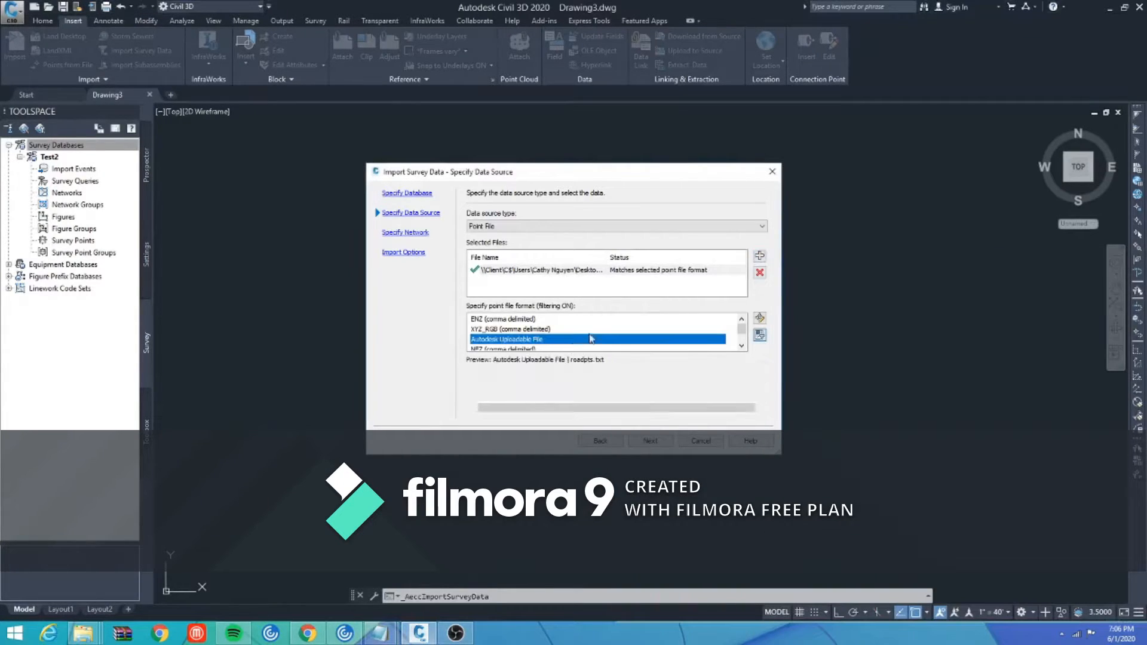
pyautogui.moveTo(741, 328); pyautogui.dragTo(742, 335)
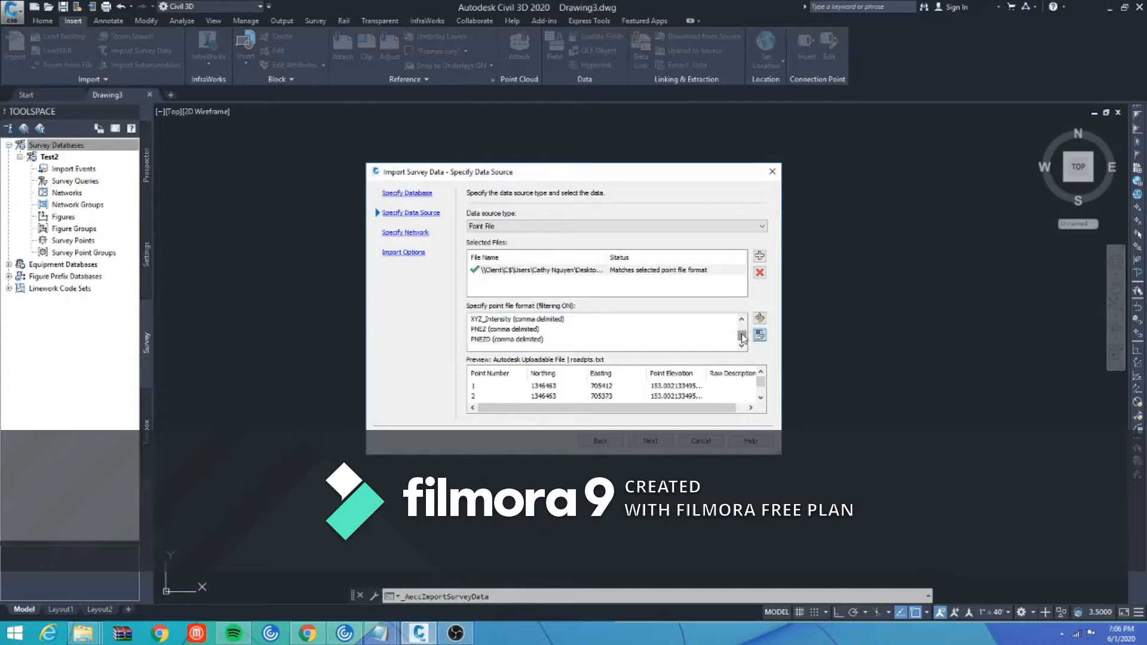
pyautogui.click(526, 329)
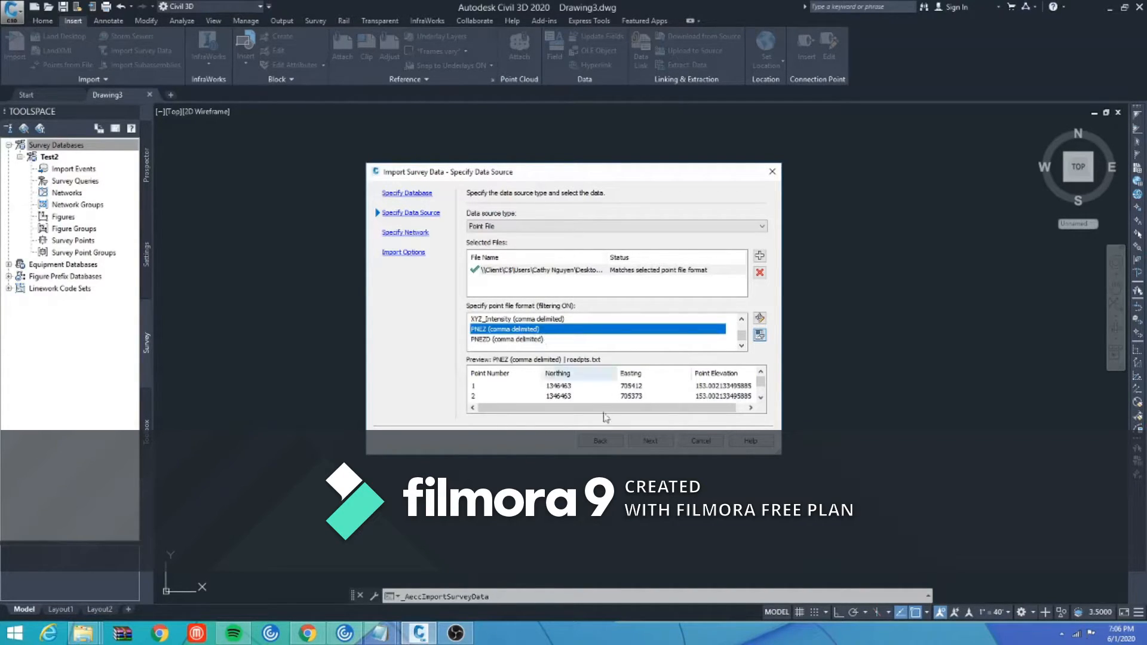
pyautogui.click(668, 447)
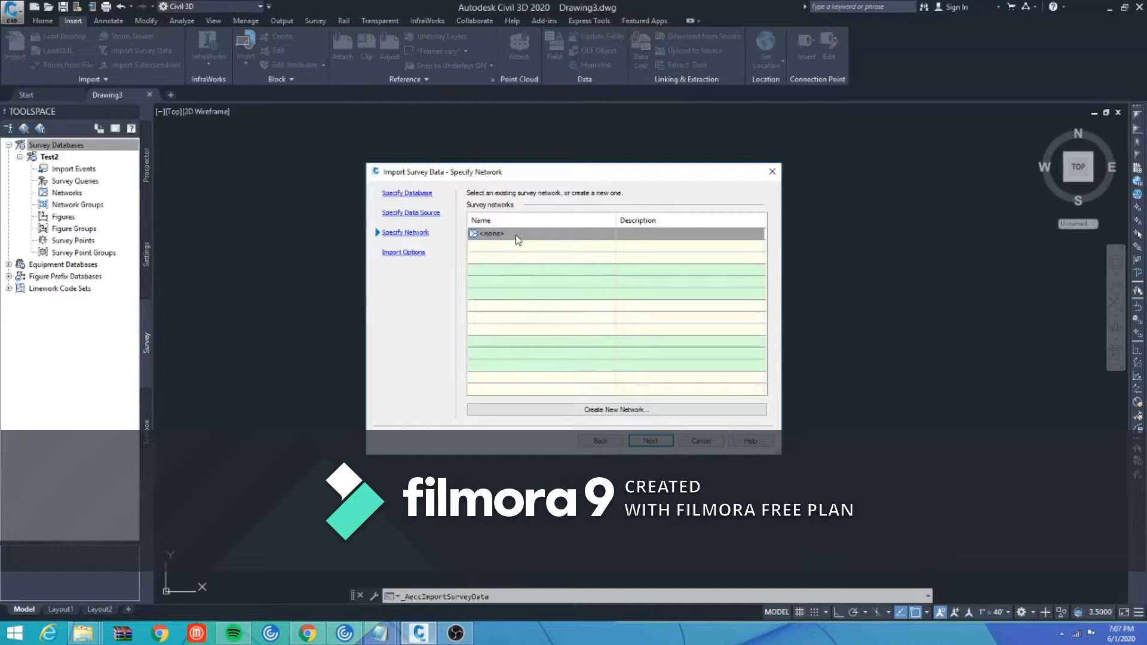
# - Keep the survey network as <none>, leave Insert network object at No, and finish the import
pyautogui.click(658, 442)
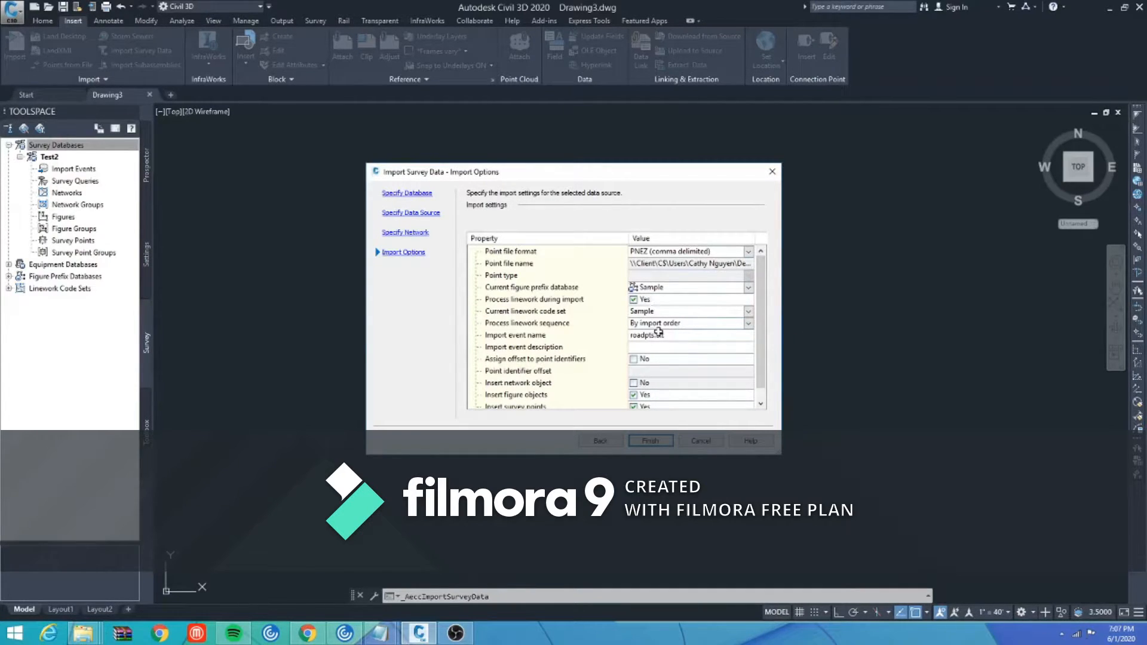
pyautogui.click(637, 386)
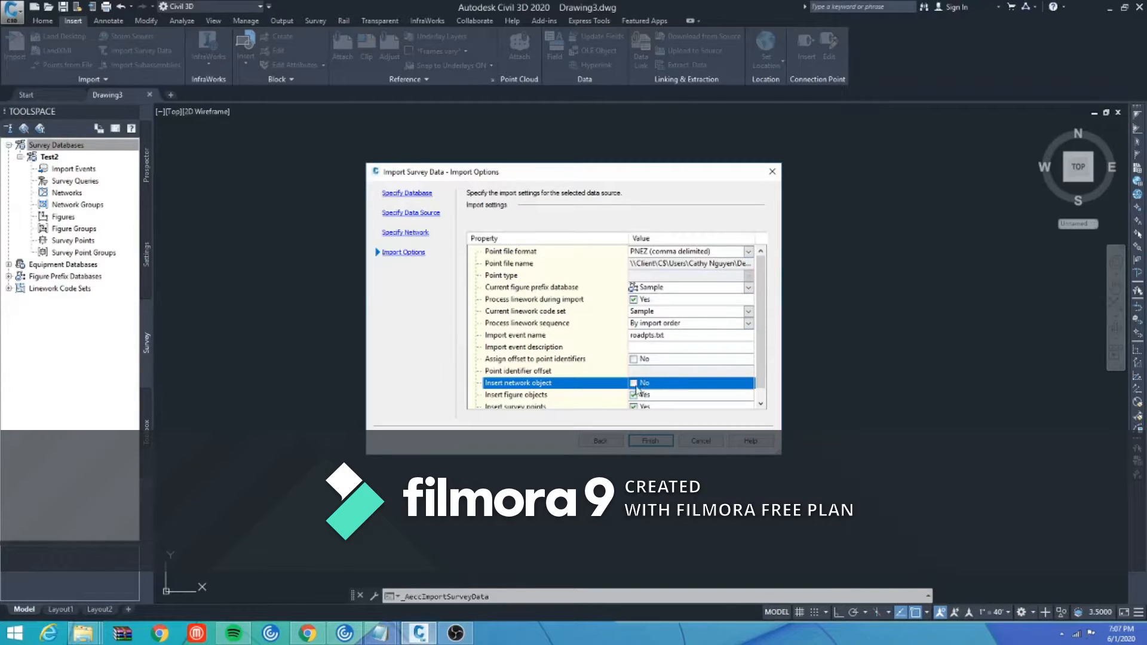
pyautogui.click(665, 441)
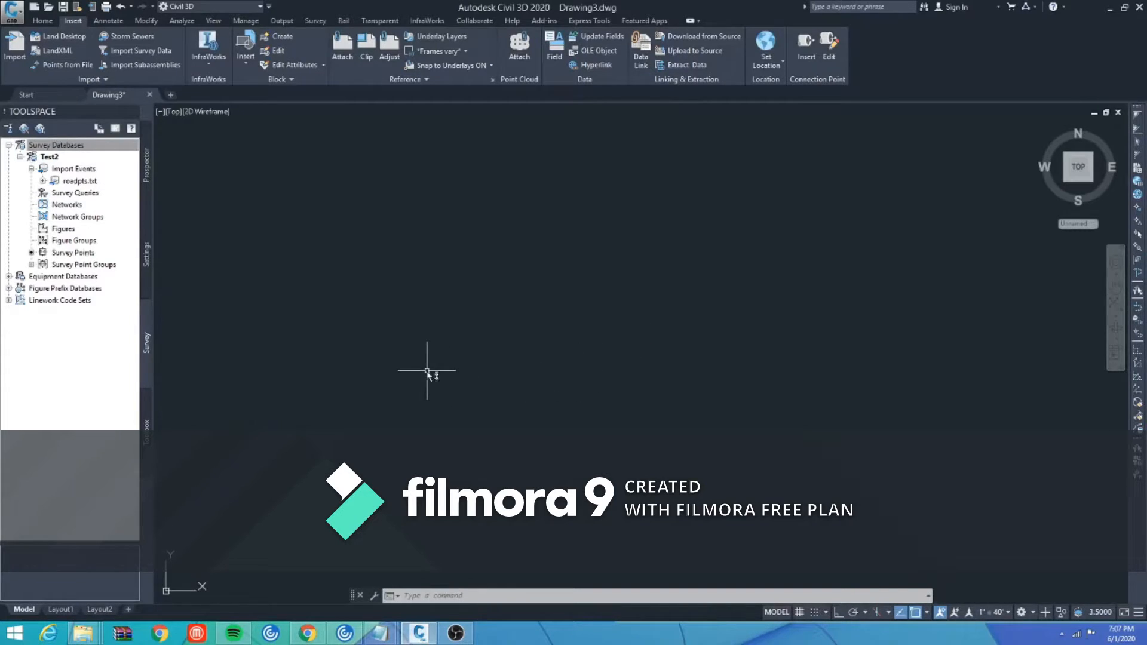
# - Zoom to the drawing extents and examine the imported survey points and their labels
pyautogui.middleClick(427, 371)
pyautogui.middleClick(427, 370)
pyautogui.scroll(-2, 625, 352)
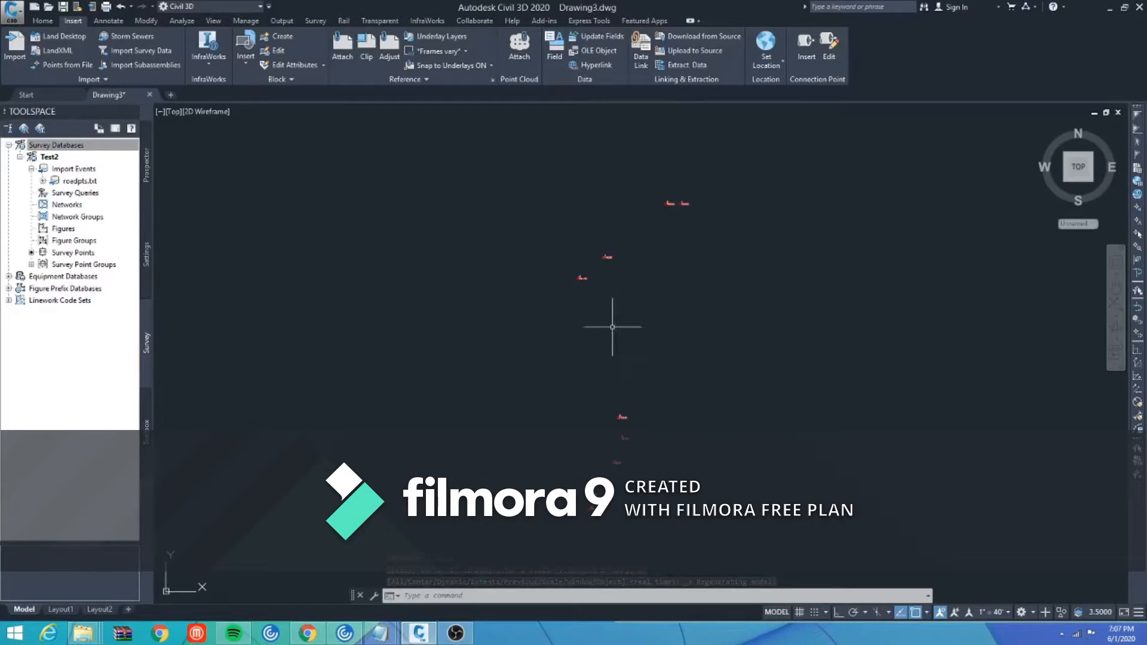
pyautogui.scroll(2, 605, 461)
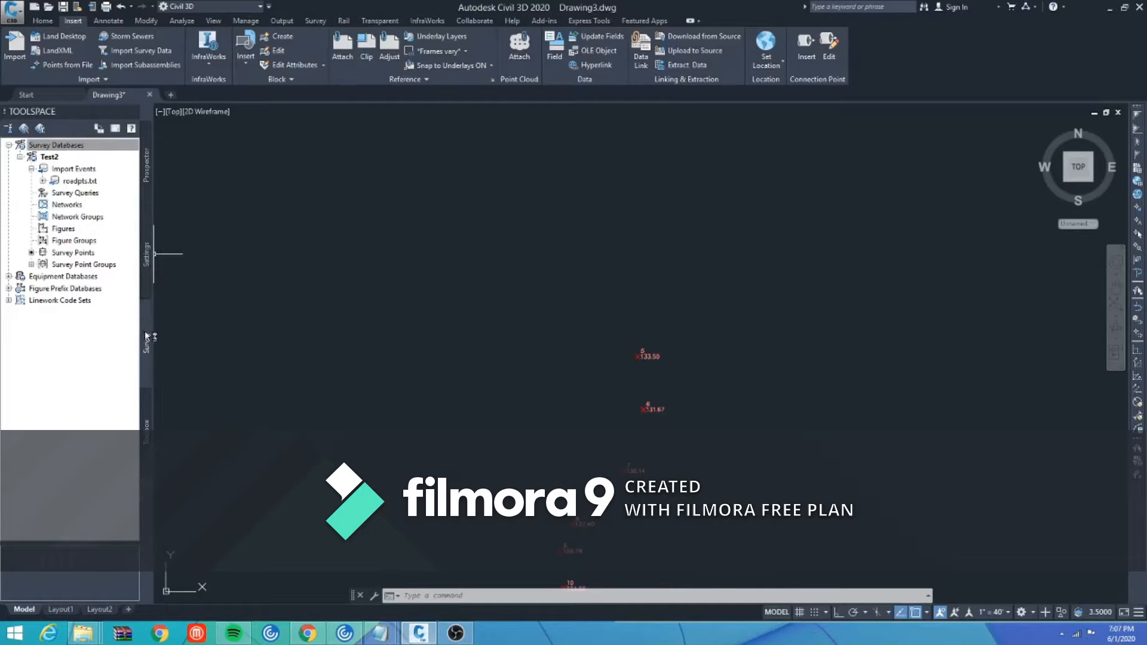
# - Review the survey points of the roadpts.txt import event in the Survey Points Editor, close it, and view the points in the drawing
pyautogui.click(57, 158)
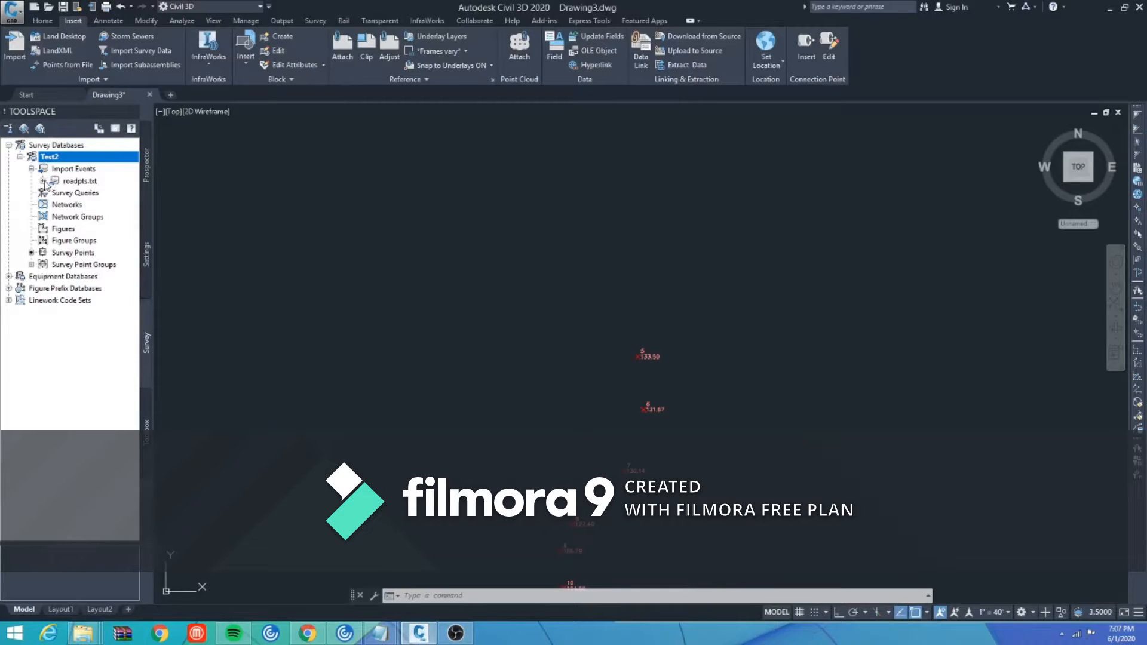
pyautogui.click(43, 182)
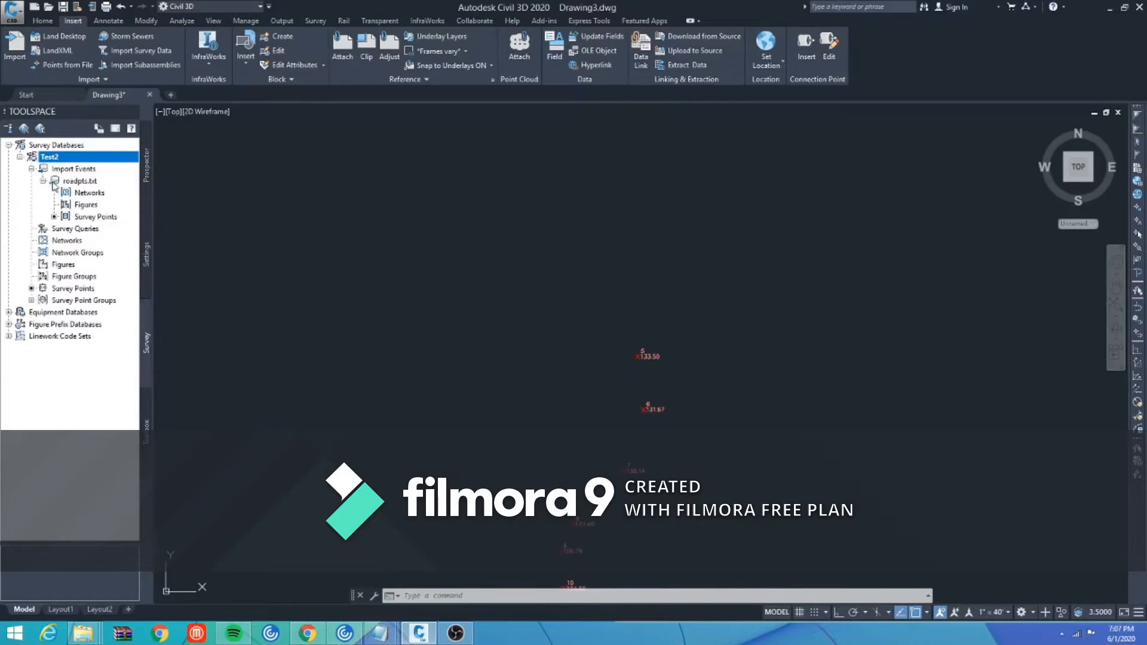
pyautogui.click(81, 216)
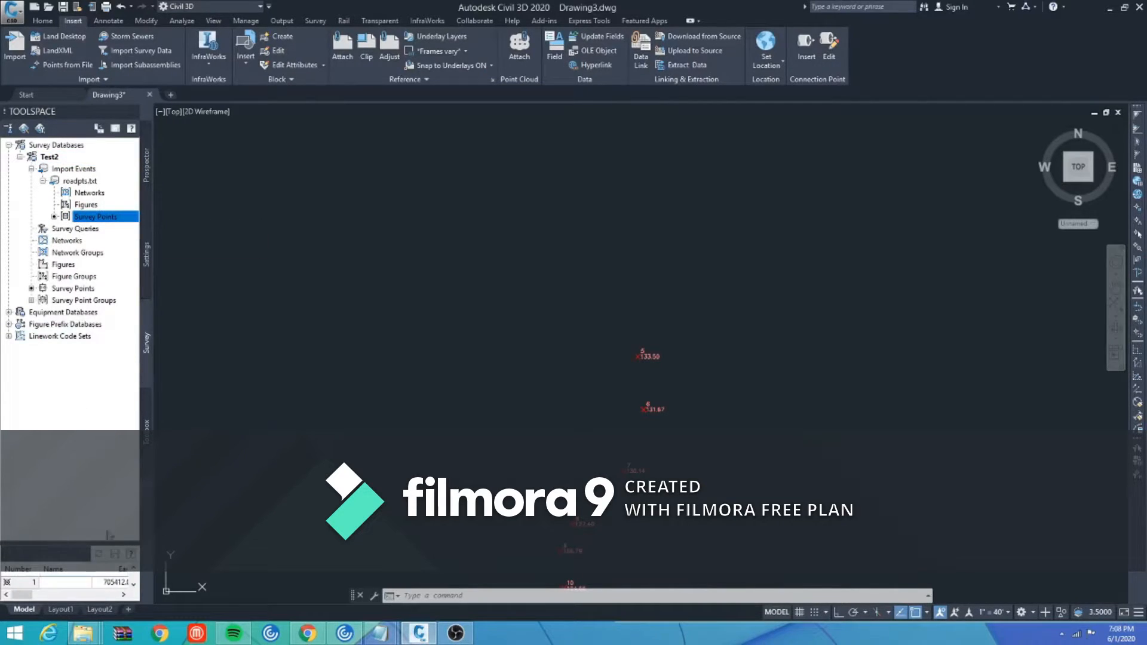
pyautogui.click(133, 584)
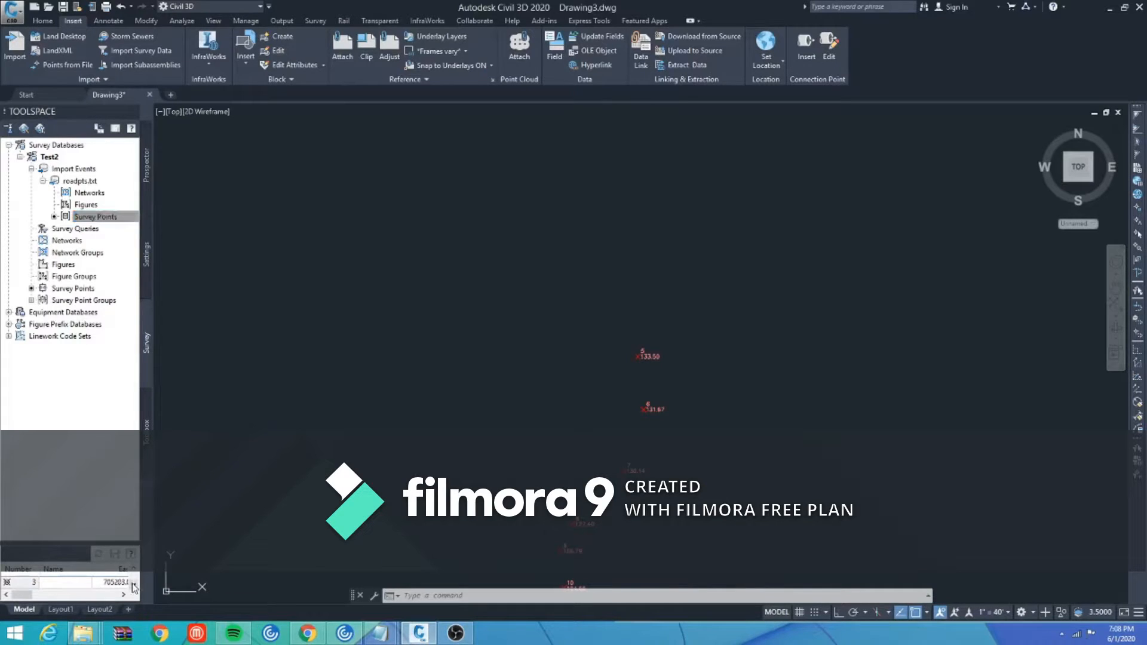
pyautogui.rightClick(97, 224)
pyautogui.rightClick(97, 216)
pyautogui.moveTo(134, 222)
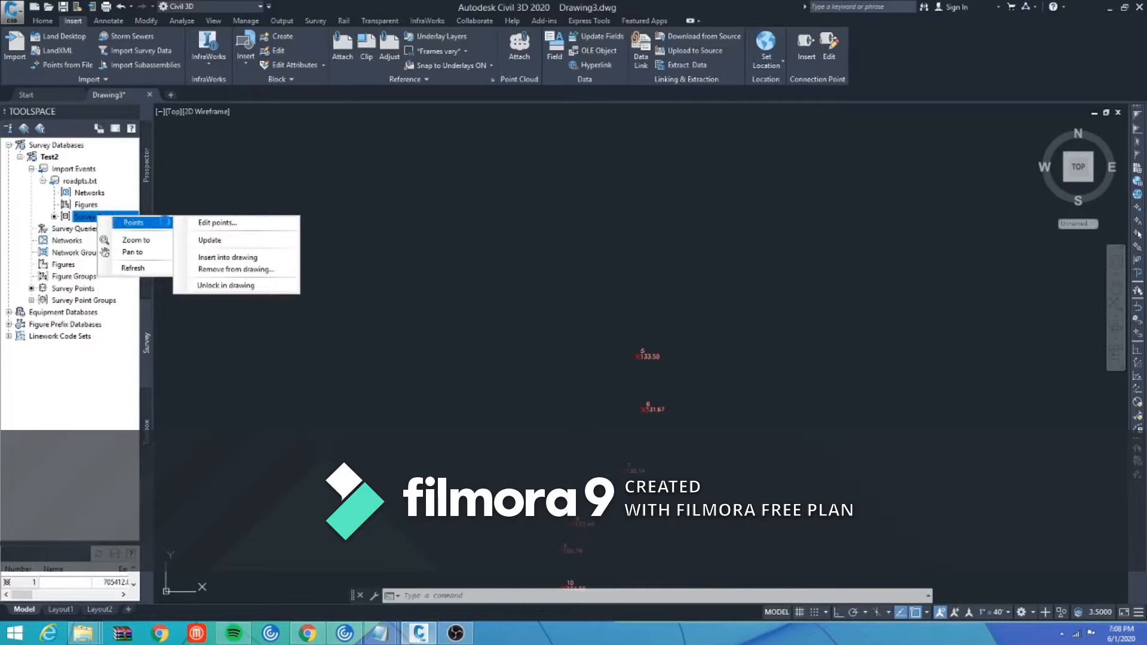
pyautogui.click(210, 219)
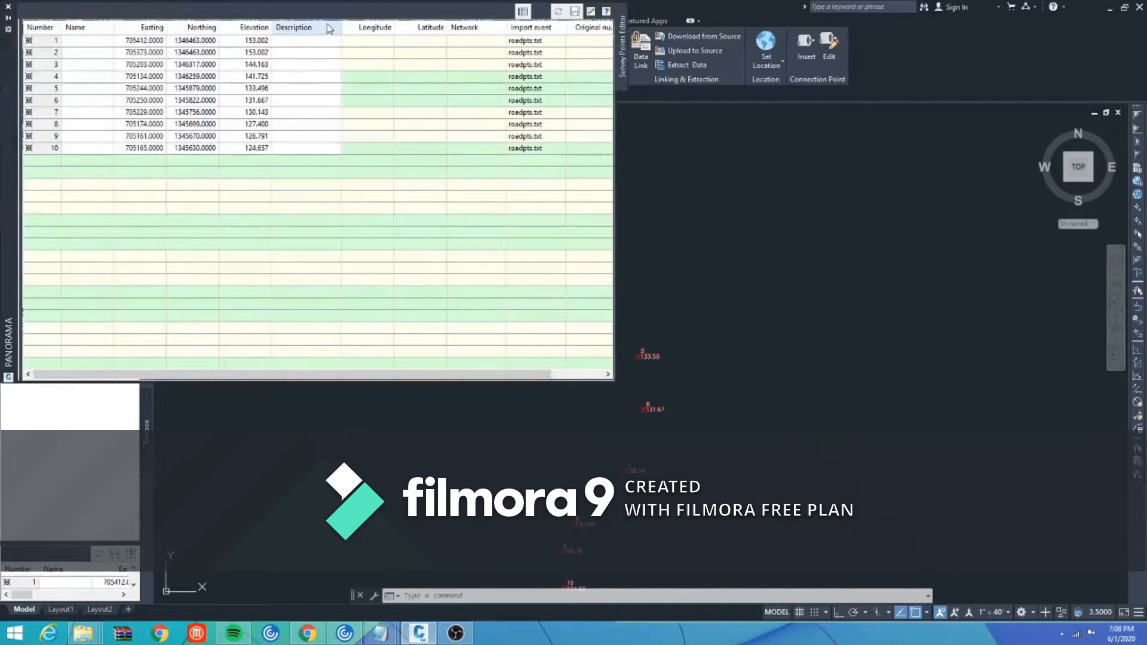
pyautogui.moveTo(10, 101); pyautogui.dragTo(210, 356)
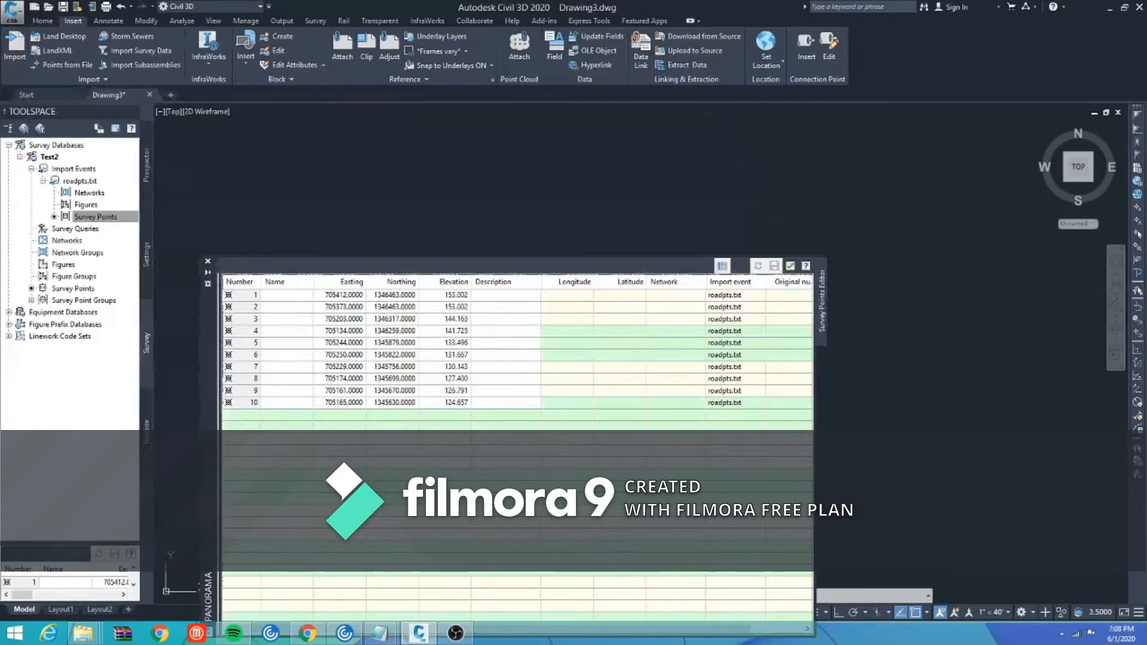
pyautogui.click(208, 261)
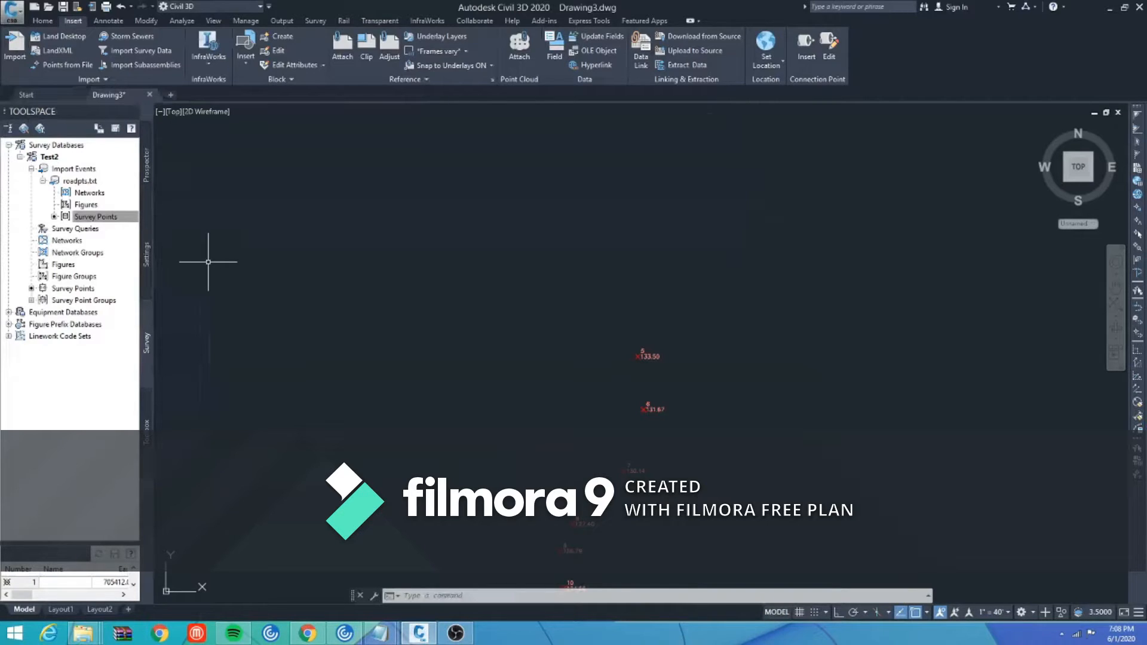
pyautogui.moveTo(493, 343); pyautogui.dragTo(490, 223, button='middle')
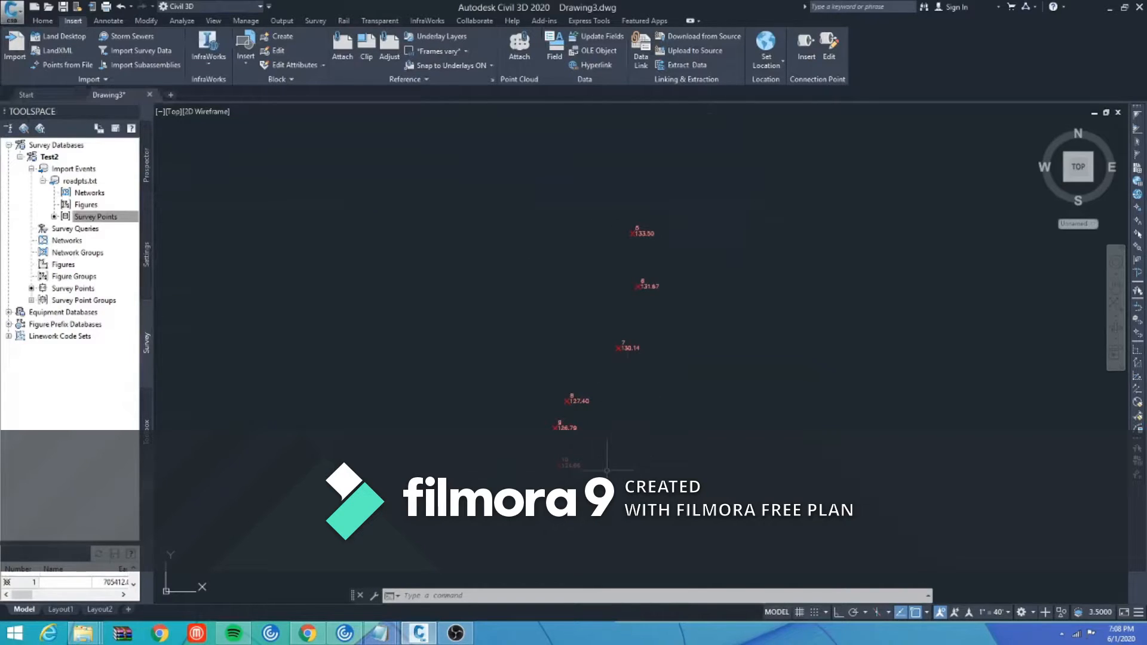
pyautogui.scroll(-2, 631, 429)
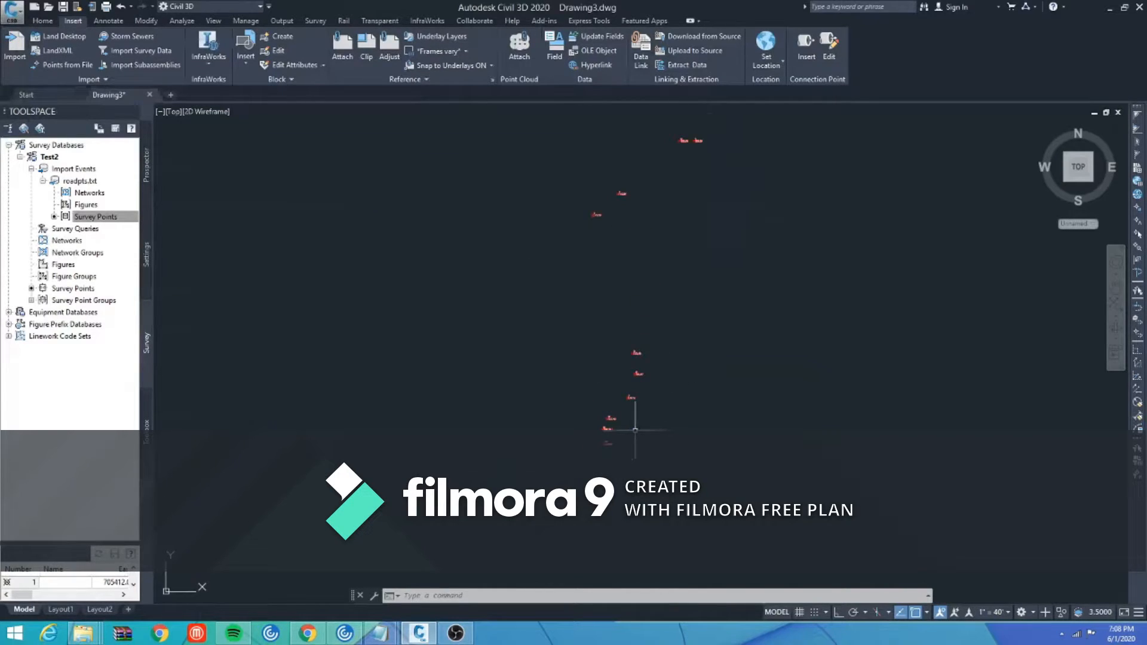
pyautogui.scroll(-2, 685, 327)
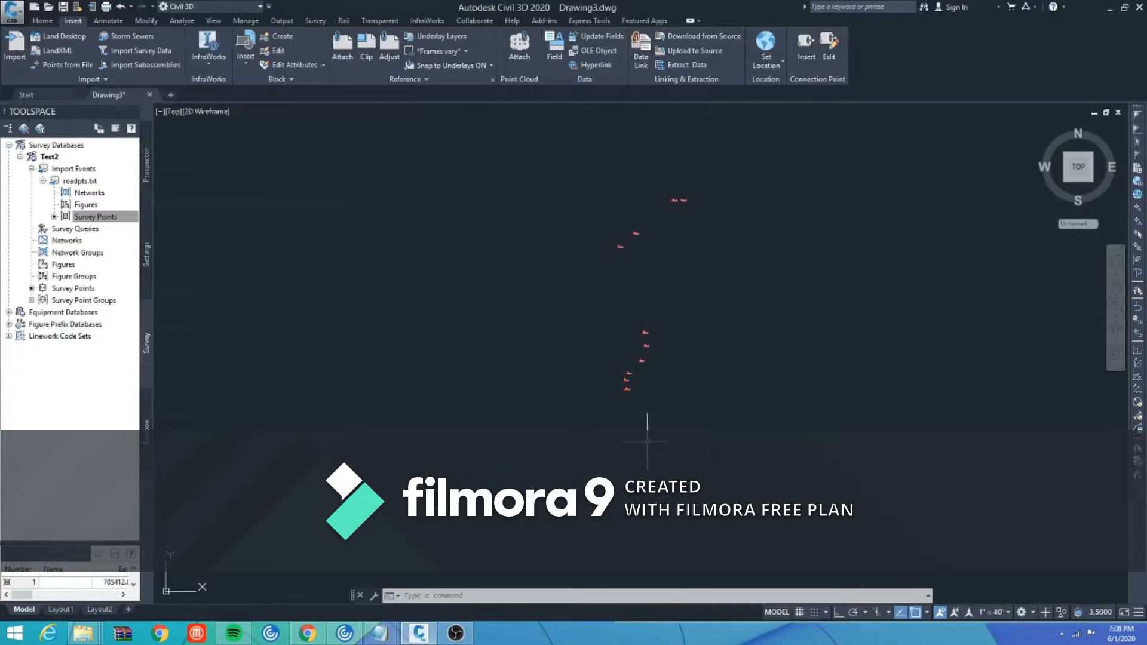
pyautogui.scroll(2, 690, 323)
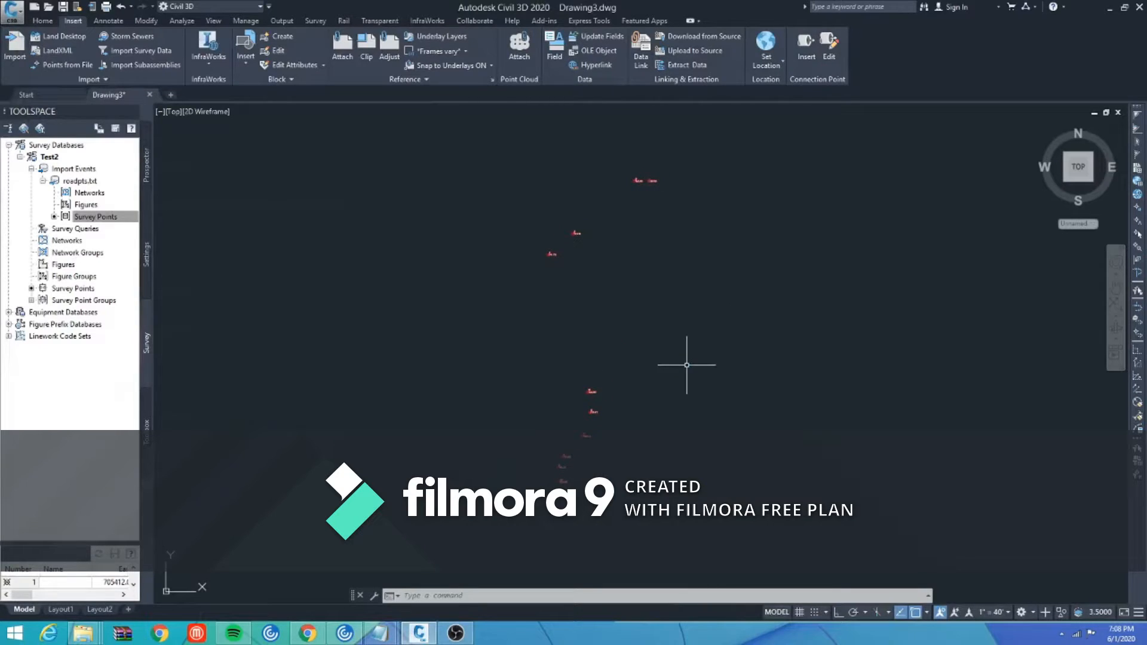
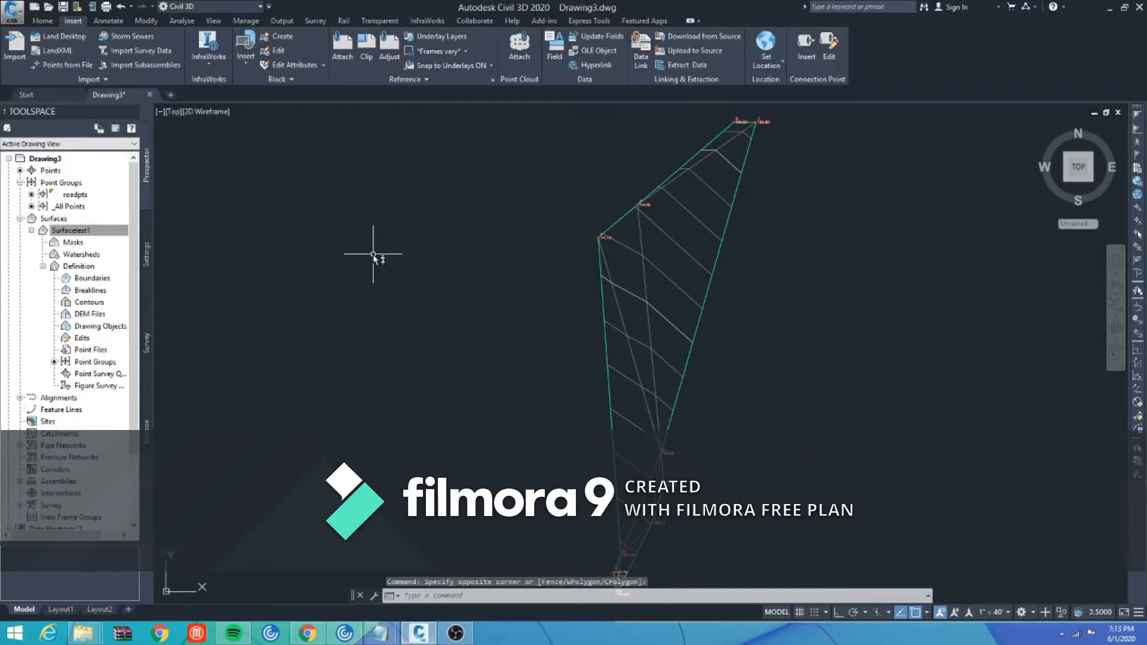
# - Start a best fit alignment with COGO points as the input type, using the roadpts point group for path 1
pyautogui.click(41, 22)
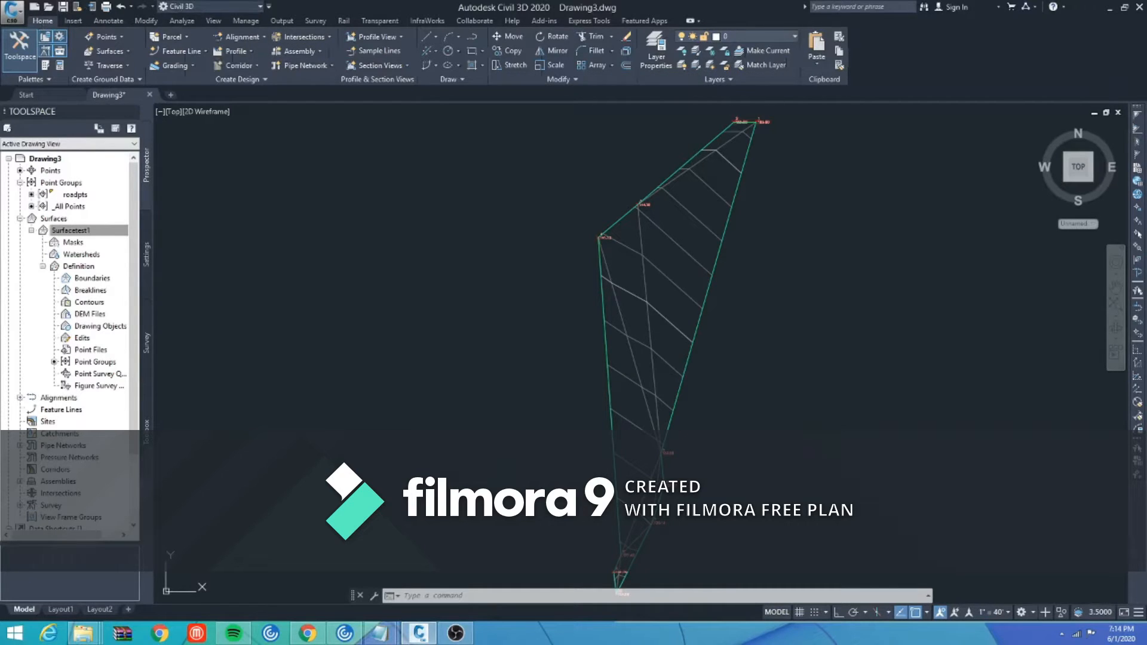
pyautogui.moveTo(715, 142)
pyautogui.click(258, 38)
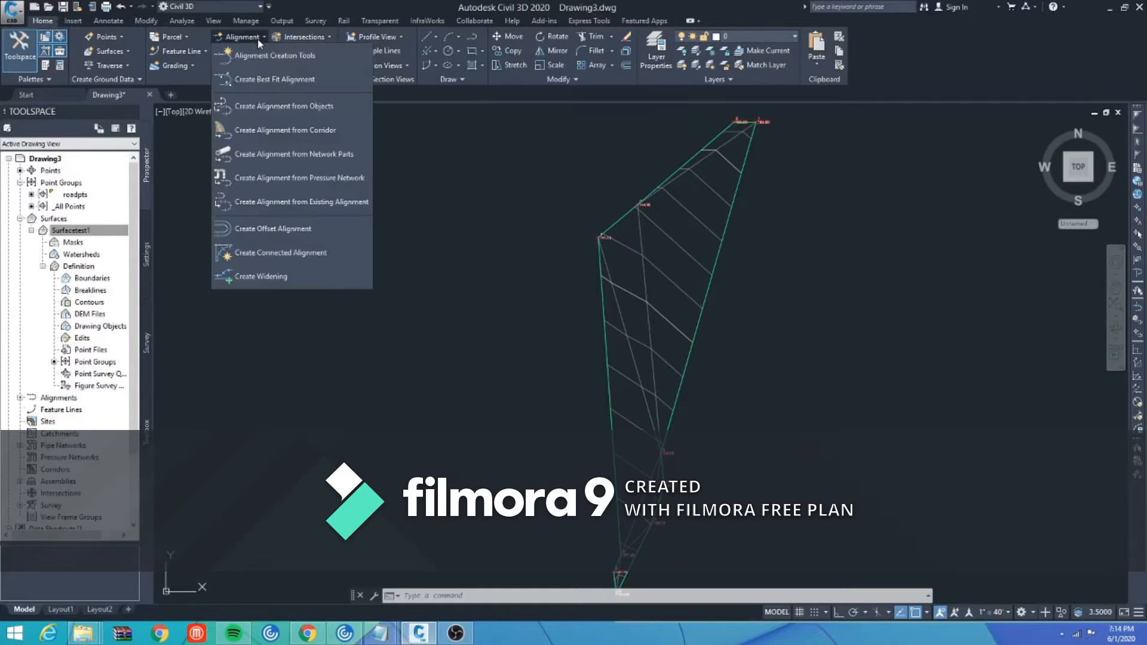
pyautogui.click(275, 80)
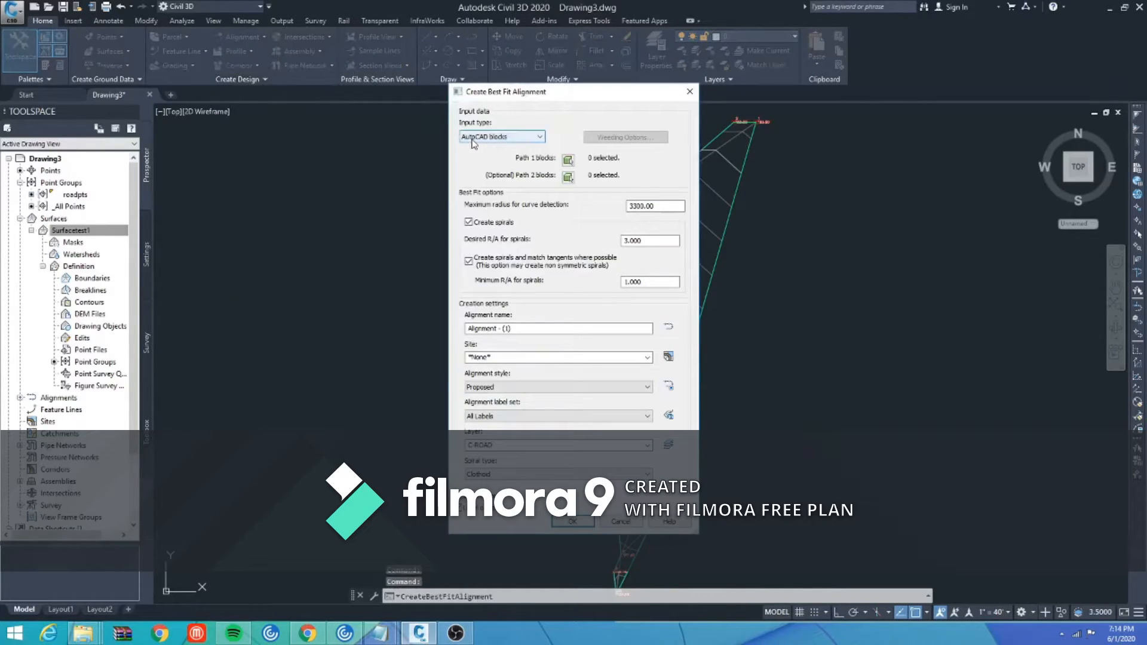
pyautogui.click(511, 137)
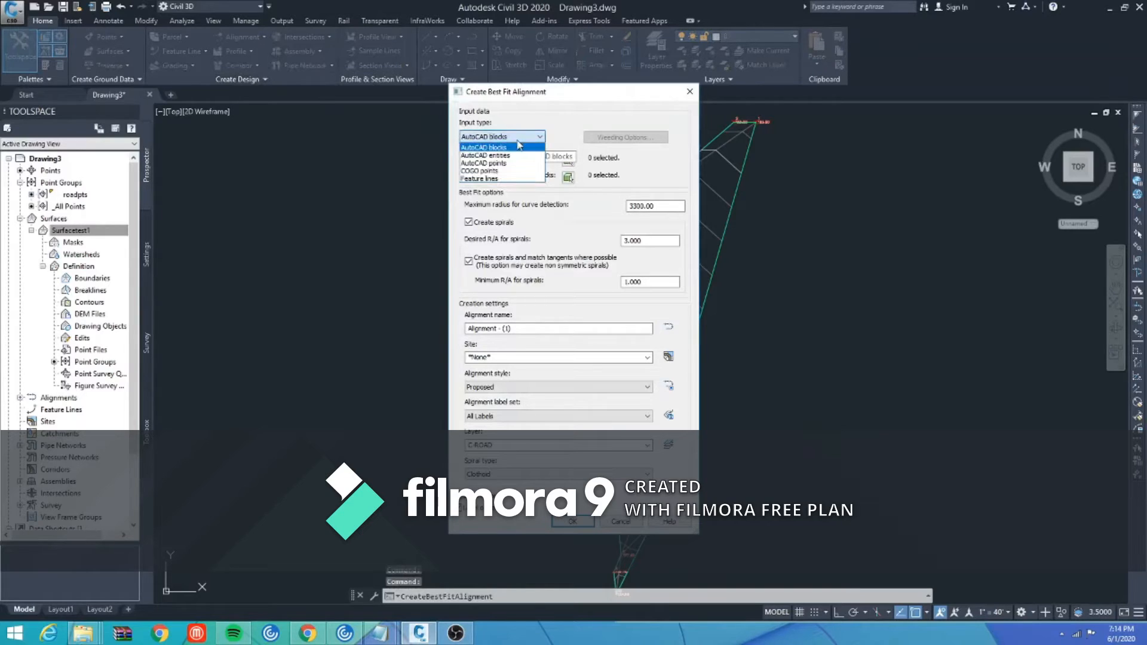
pyautogui.click(496, 171)
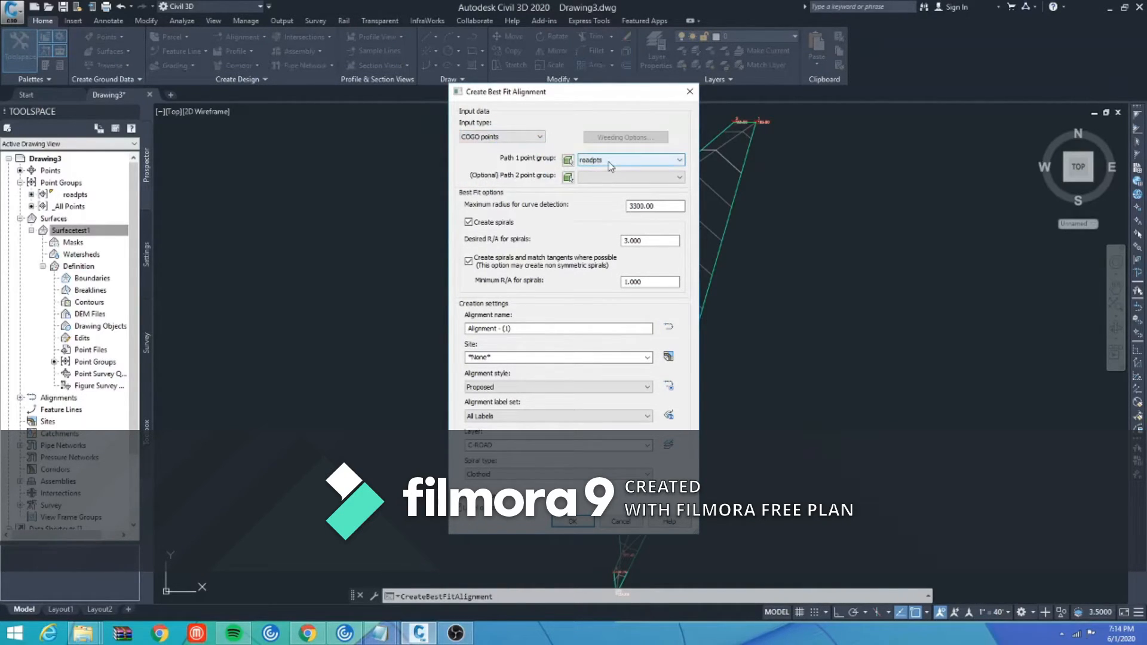
# - Turn off spiral creation for the best fit alignment and name it "Alignment test"
pyautogui.click(469, 223)
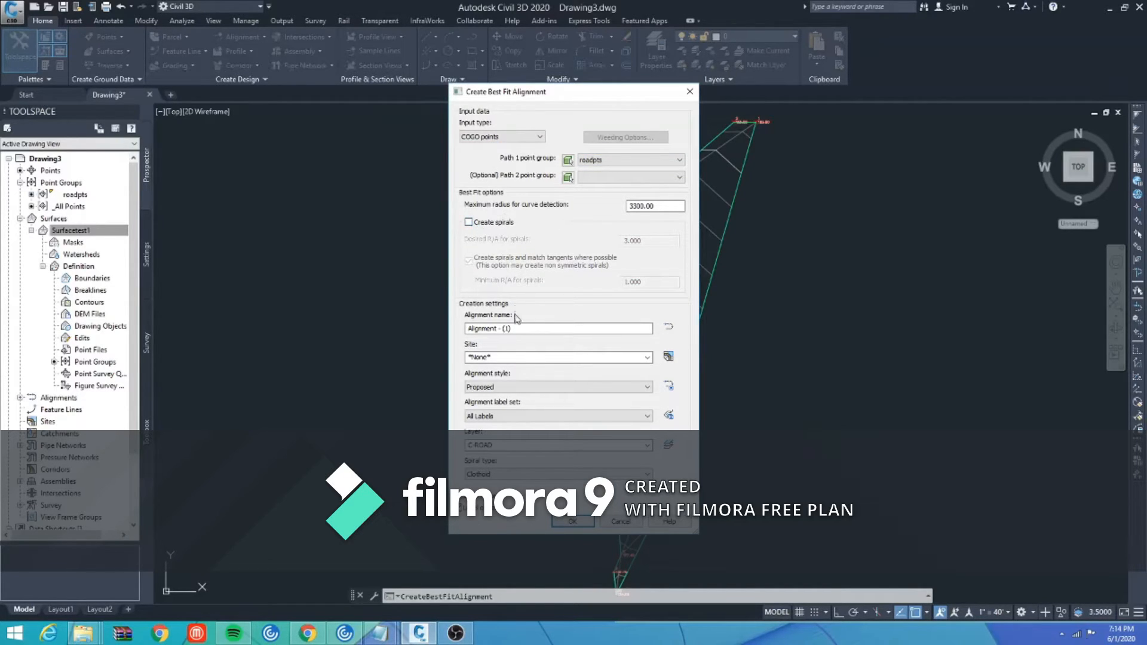
pyautogui.moveTo(513, 329); pyautogui.dragTo(393, 329)
pyautogui.write('A')
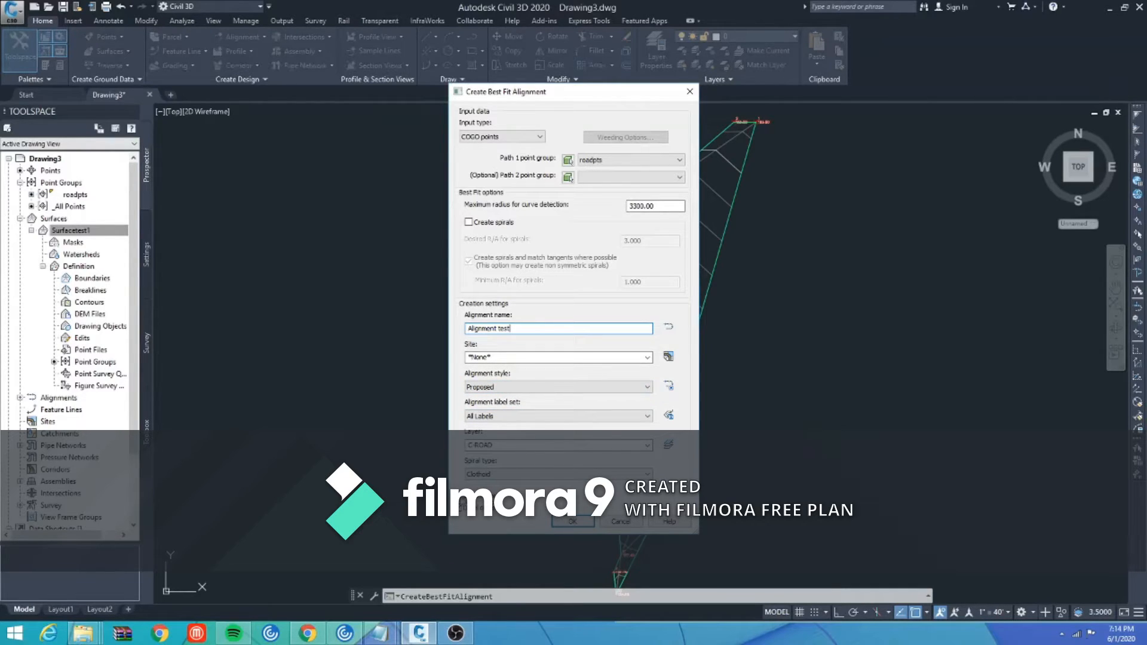
# - Keep the Proposed alignment style, set the alignment label set to Major and Minor only, and create the alignment
pyautogui.click(562, 387)
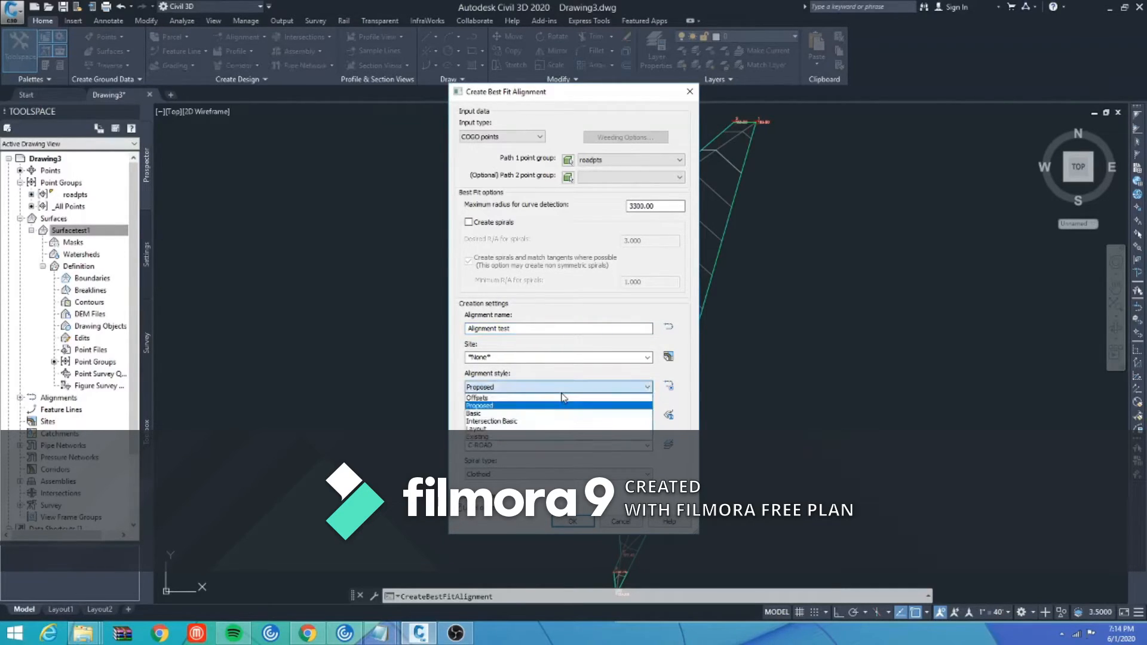
pyautogui.click(523, 406)
pyautogui.click(537, 415)
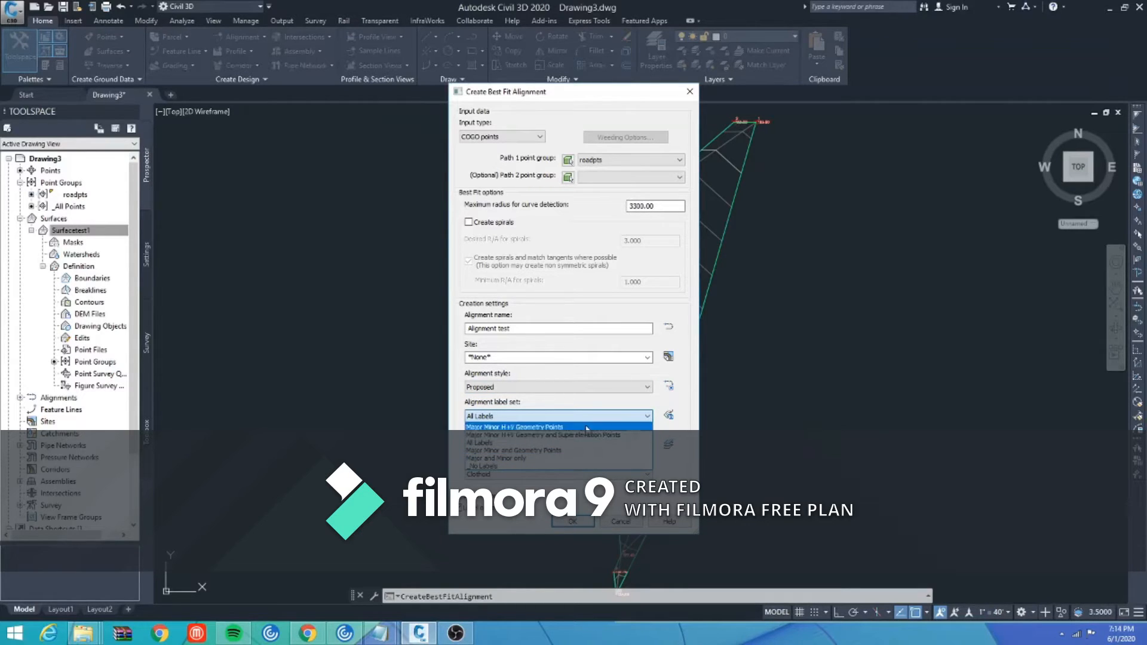
pyautogui.click(545, 459)
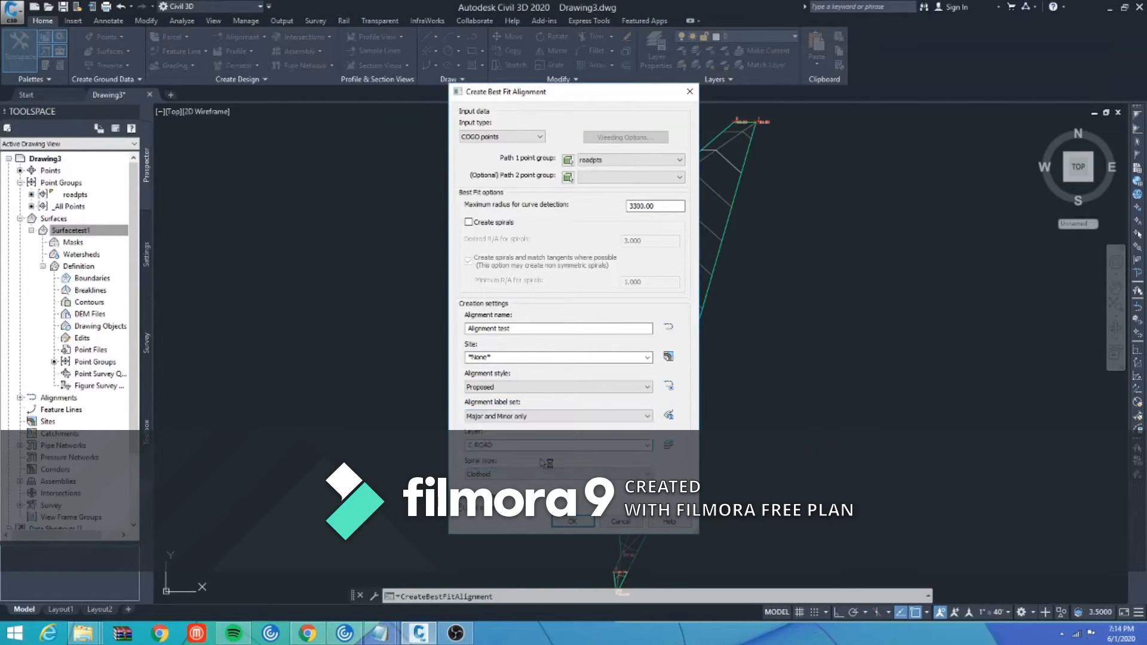
pyautogui.click(571, 523)
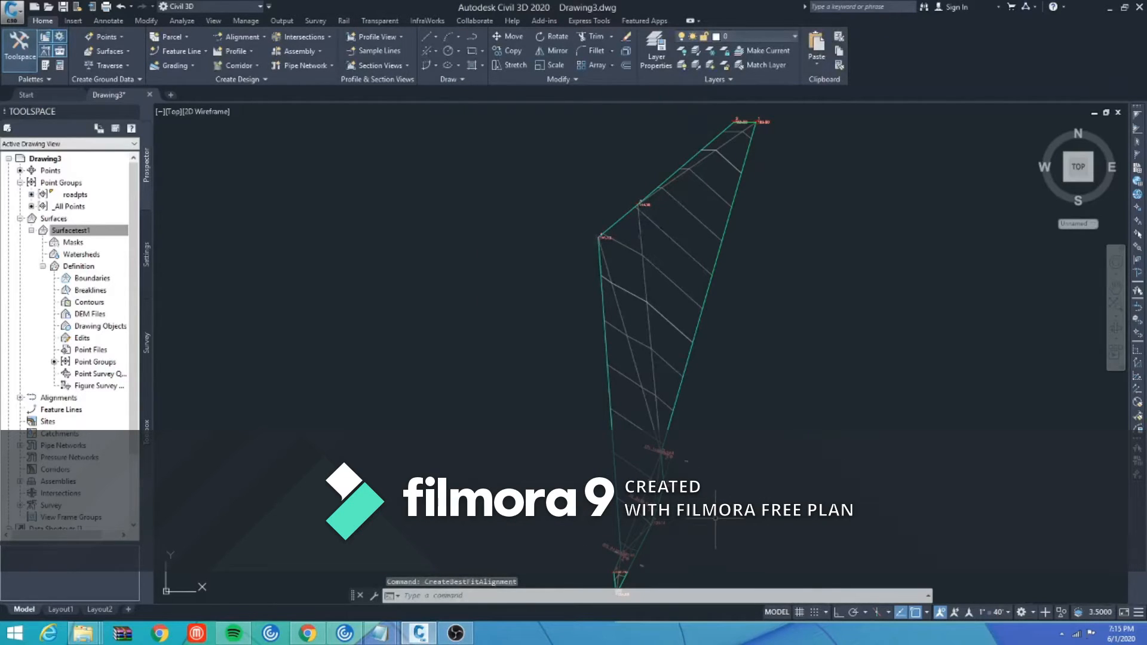
# - Select the new alignment at the lower end of the surface and examine its course, stations and labels
pyautogui.moveTo(721, 511); pyautogui.dragTo(721, 486, button='middle')
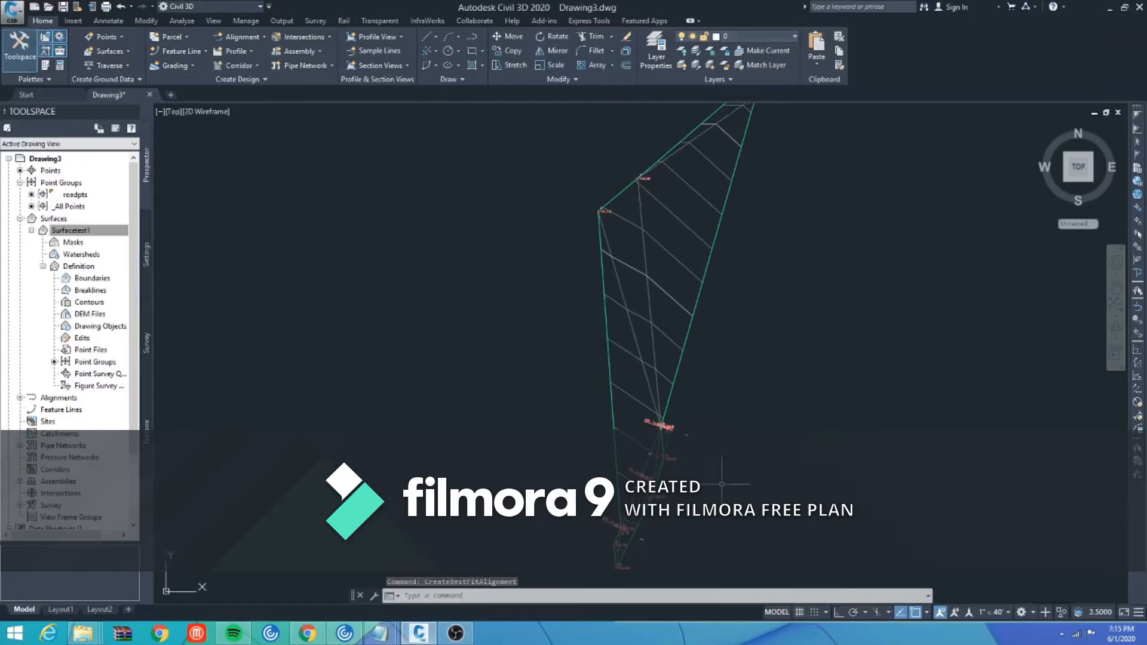
pyautogui.click(658, 448)
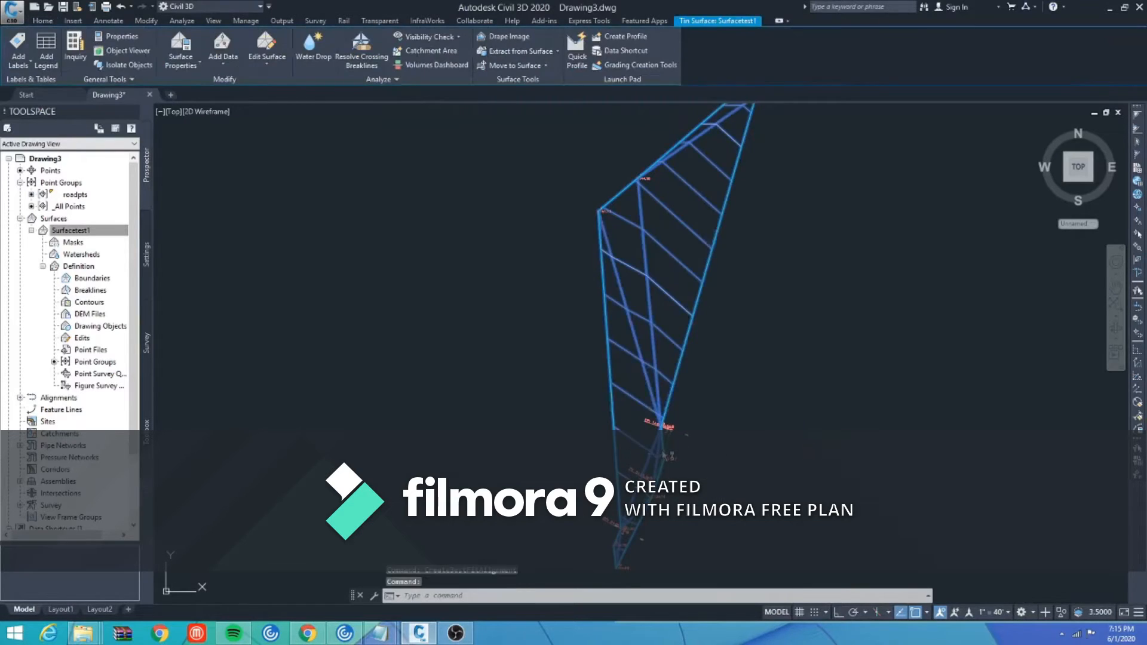
pyautogui.press('Escape')
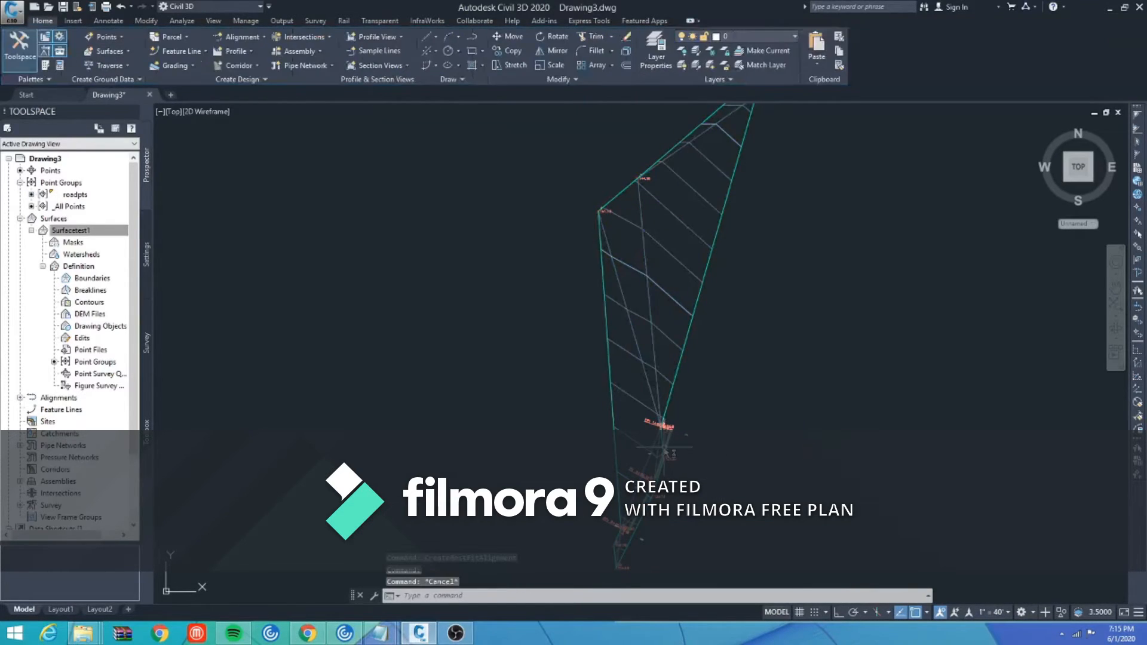
pyautogui.click(663, 447)
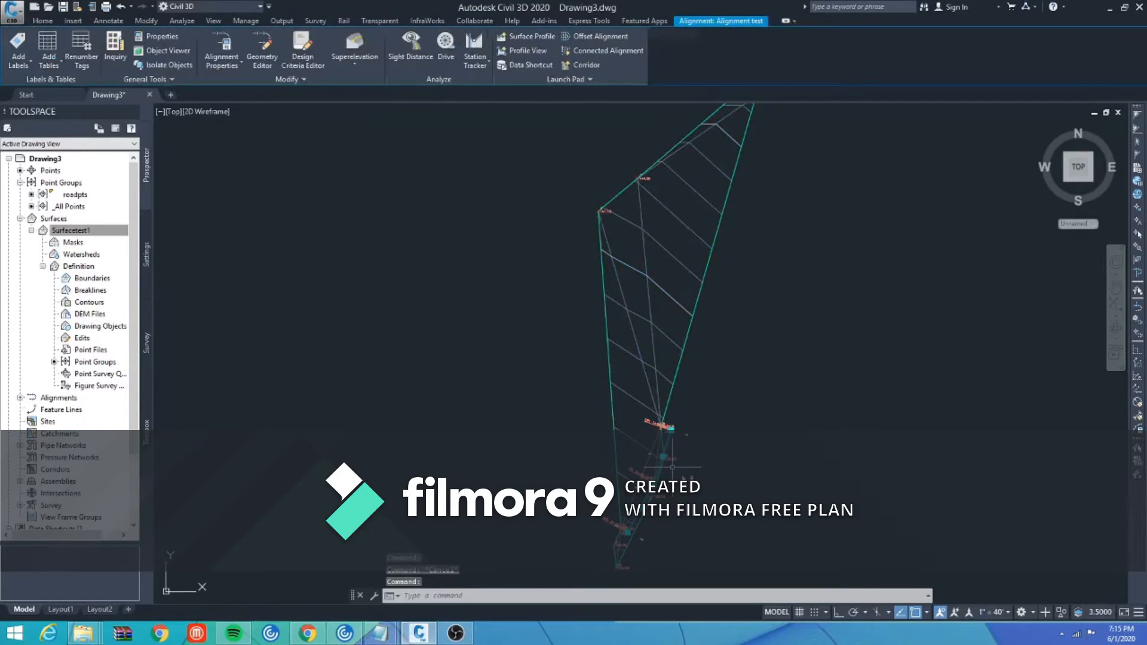
pyautogui.scroll(4, 672, 467)
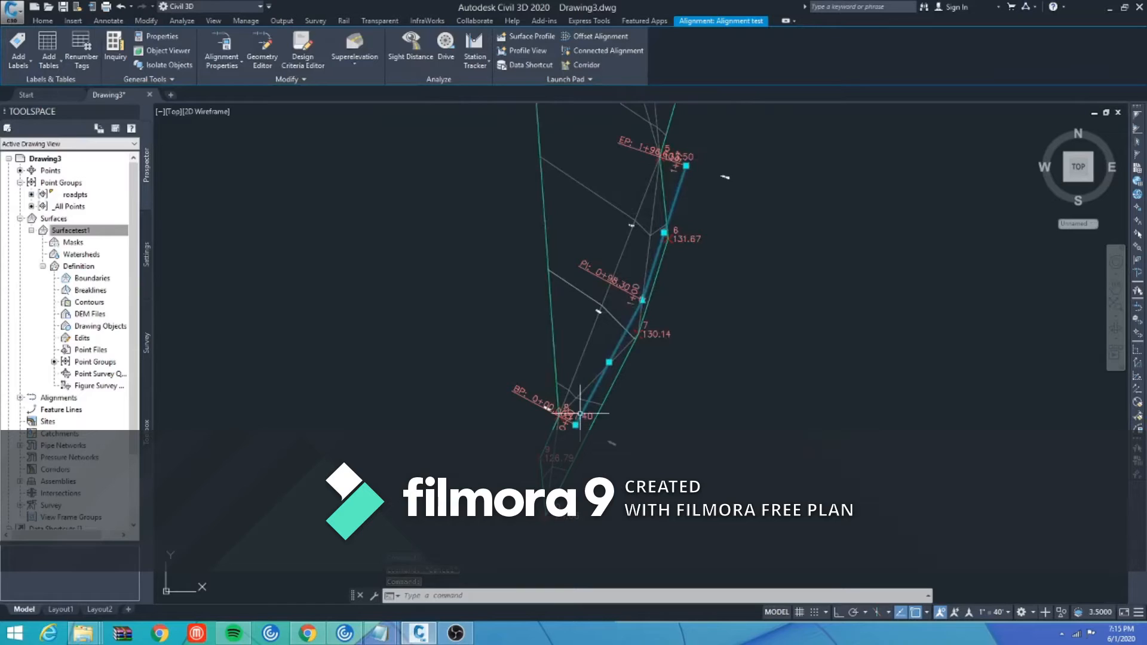
pyautogui.moveTo(682, 210)
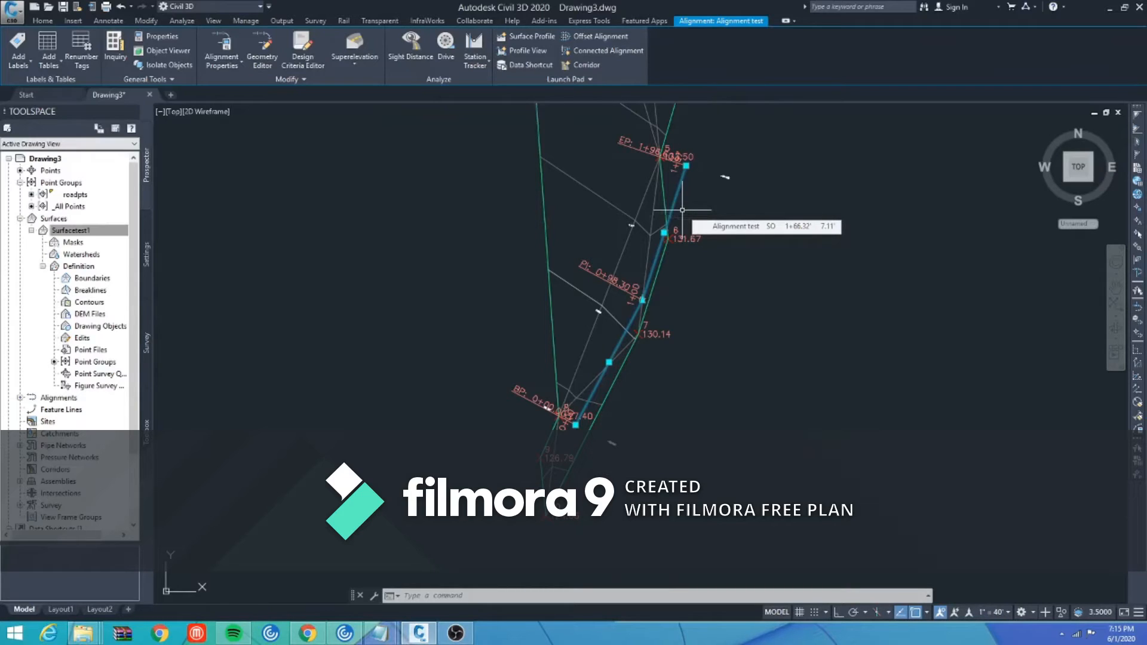
# - Start a surface profile for Alignment test, add Surfacetest1 to the profile list, and check its station and elevation values
pyautogui.click(43, 21)
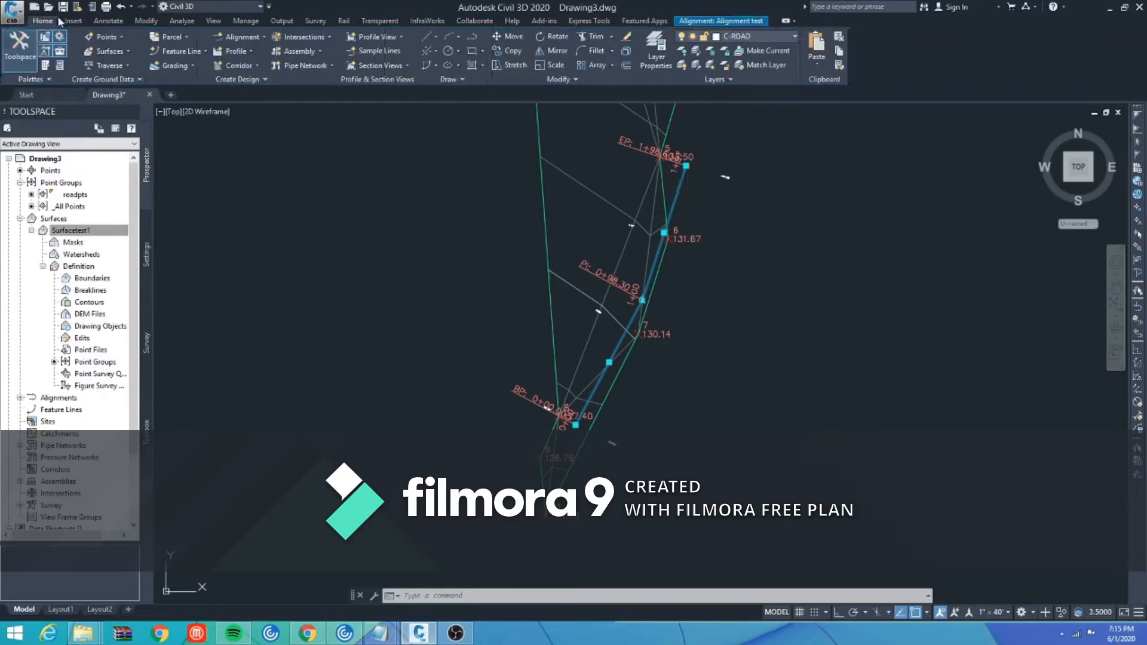
pyautogui.click(250, 52)
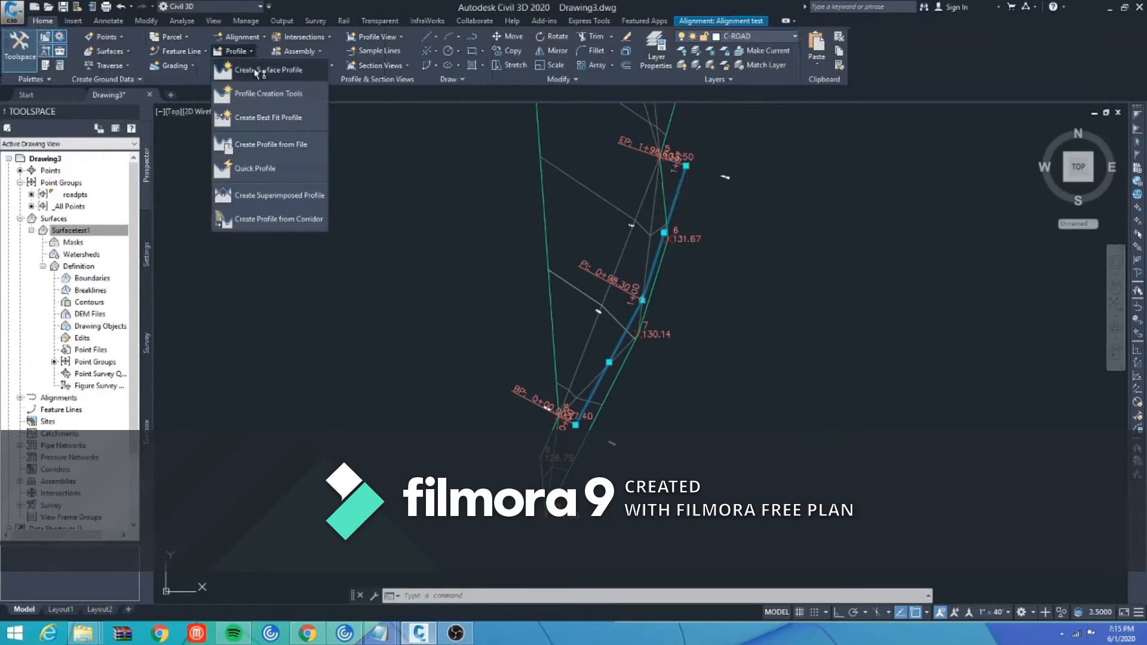
pyautogui.click(256, 70)
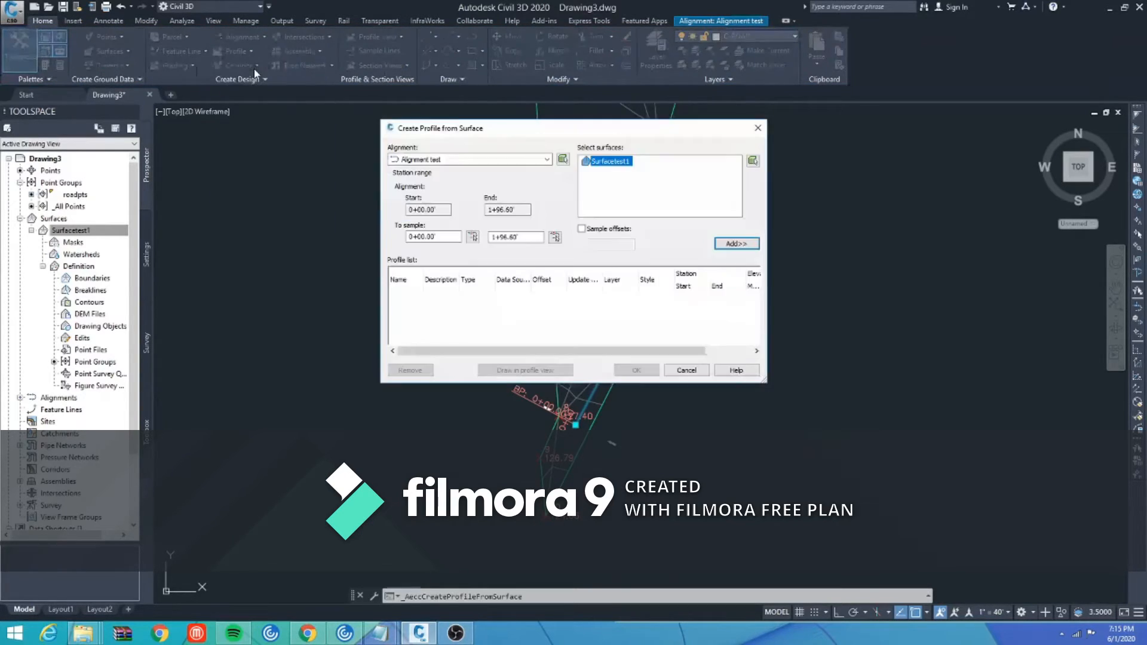
pyautogui.click(542, 160)
pyautogui.click(542, 160)
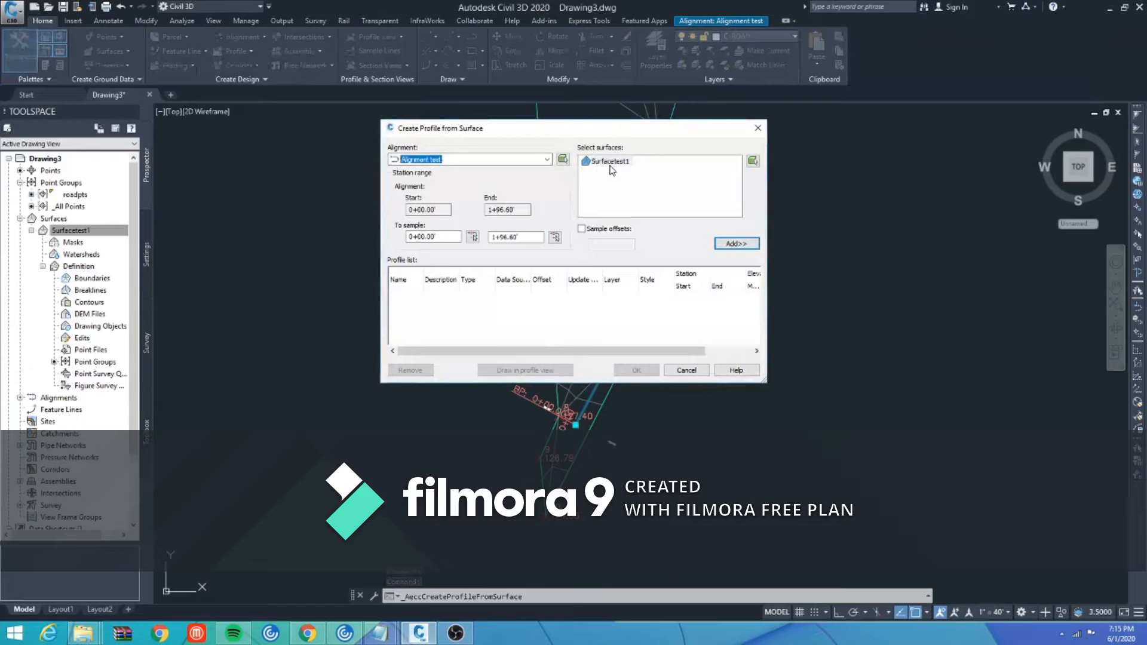
pyautogui.click(737, 244)
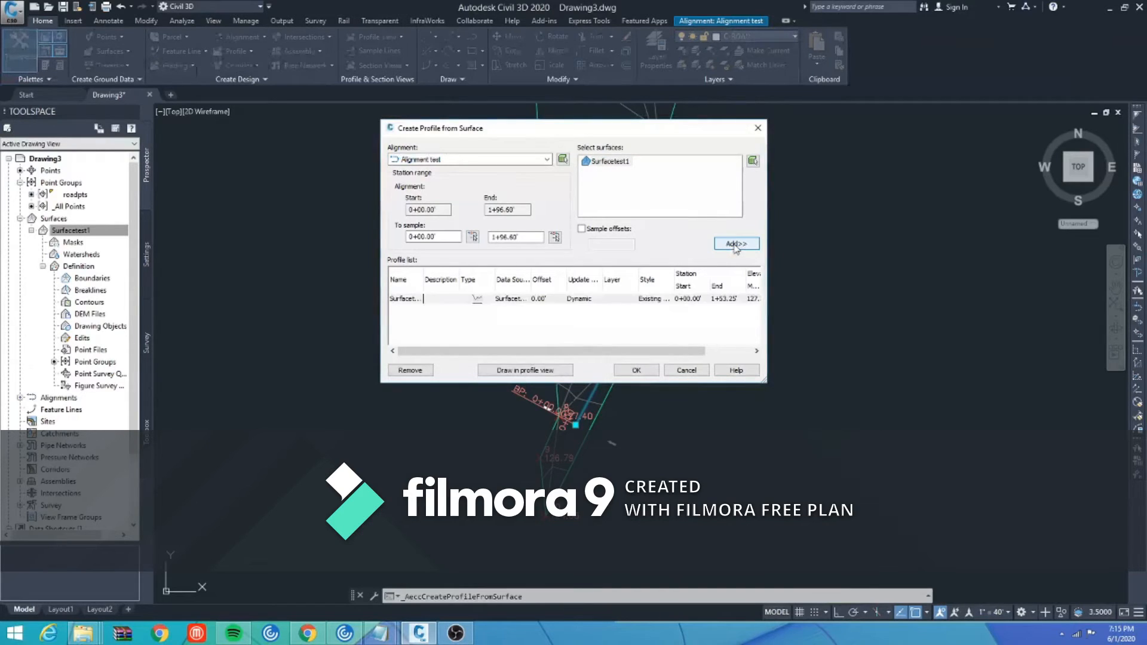
pyautogui.moveTo(640, 354); pyautogui.dragTo(680, 352)
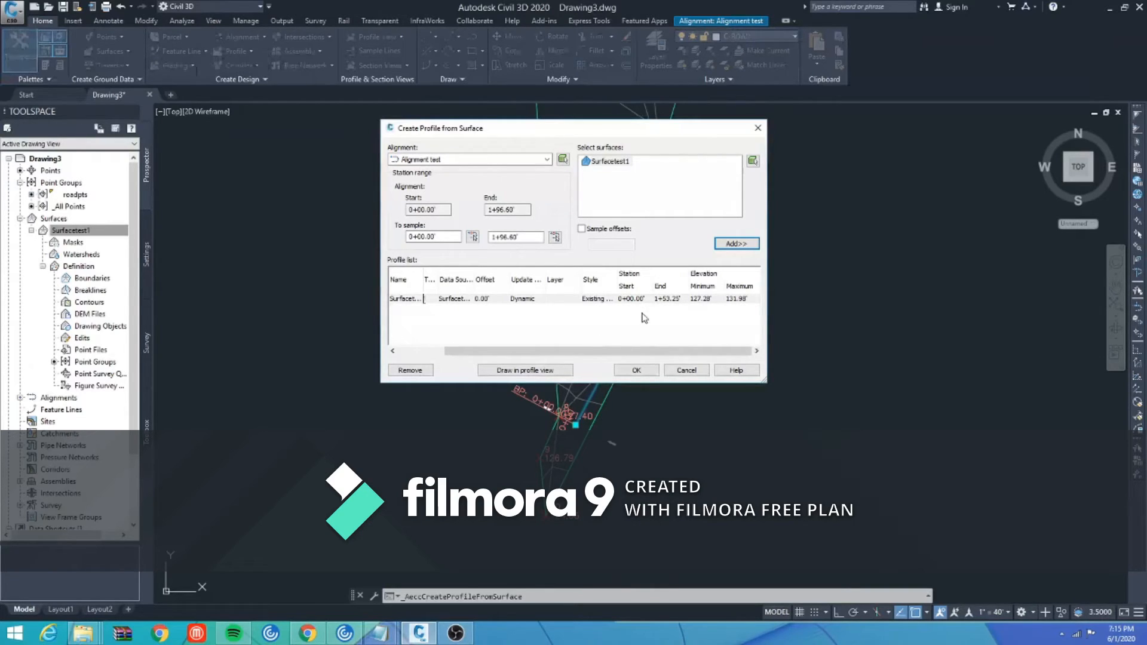
# - Set up a profile view for Alignment test, reviewing the station range, profile view height and profile display options
pyautogui.click(566, 370)
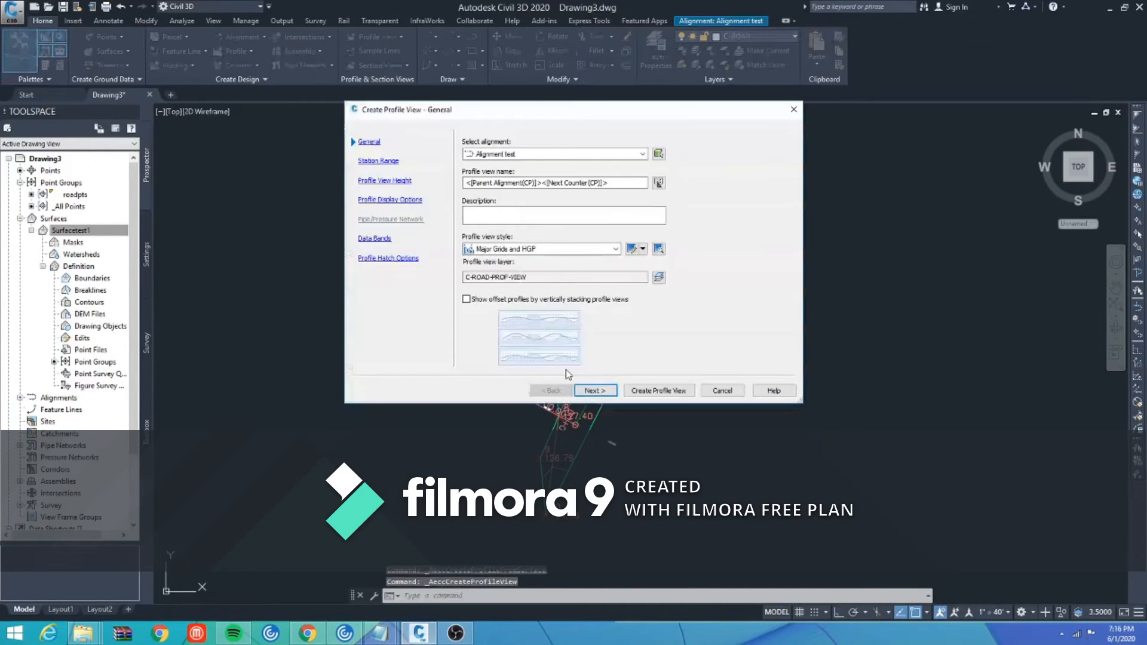
pyautogui.click(541, 157)
pyautogui.click(541, 169)
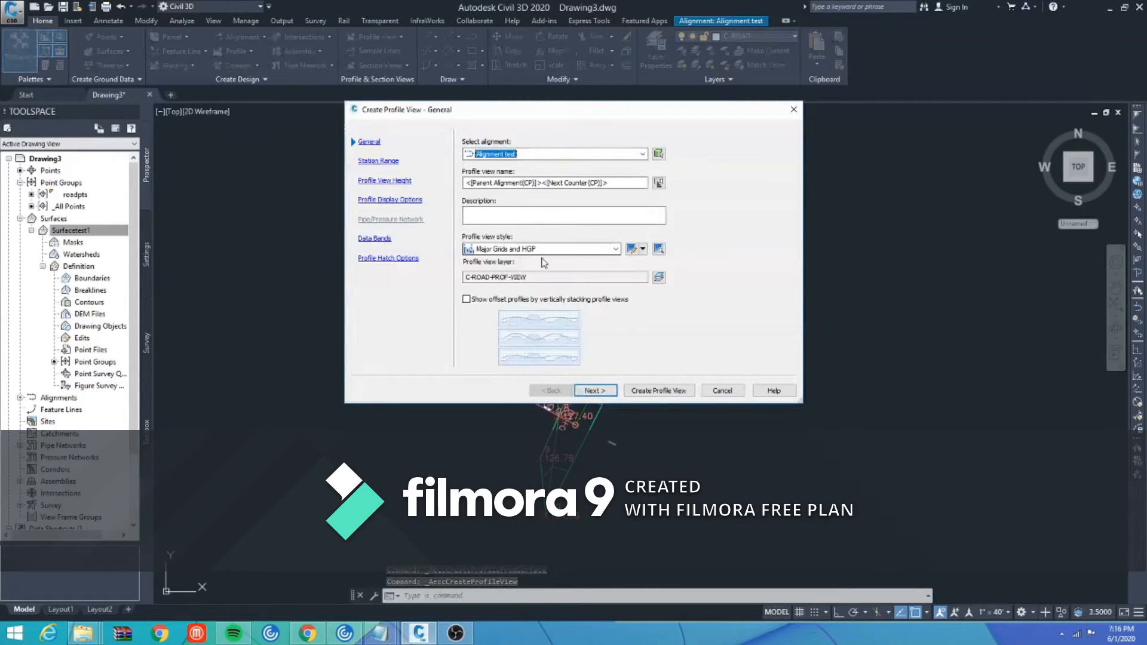
pyautogui.click(391, 162)
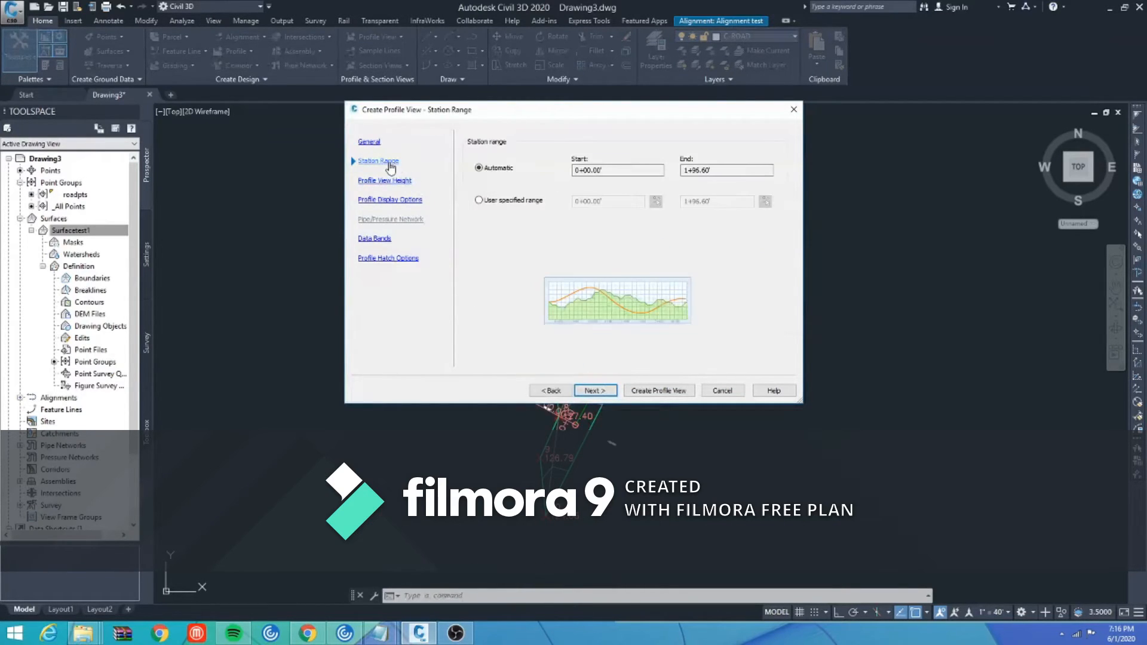
pyautogui.click(390, 182)
pyautogui.click(399, 202)
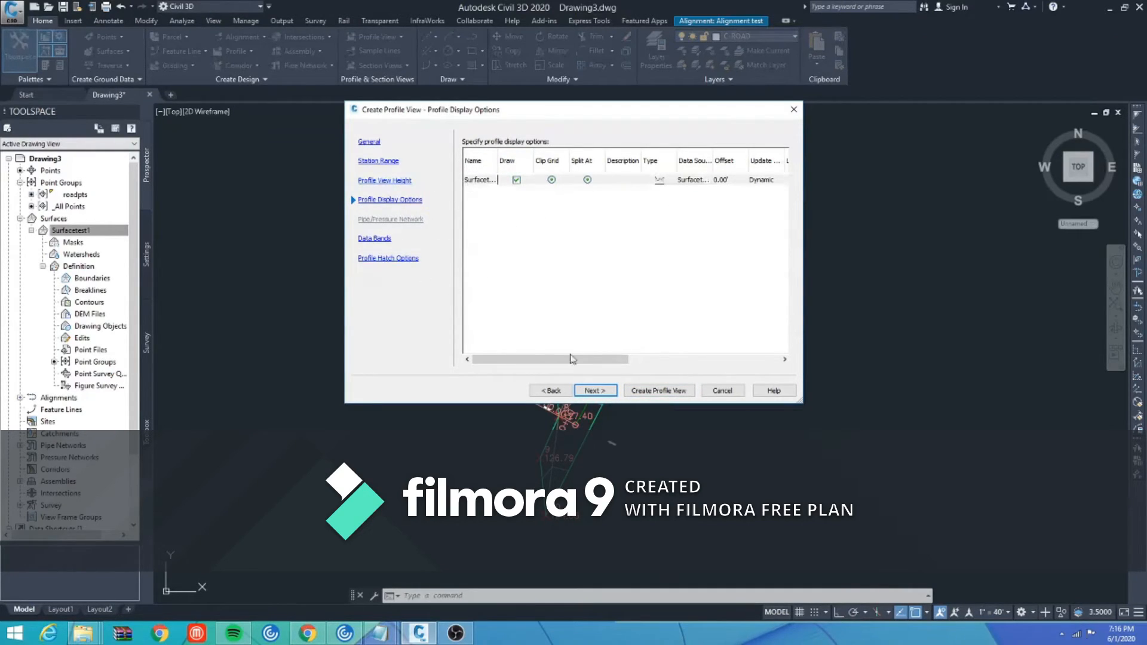
# - Create the profile view with its origin in the empty area to the right of the surface, and inspect it closely
pyautogui.click(667, 396)
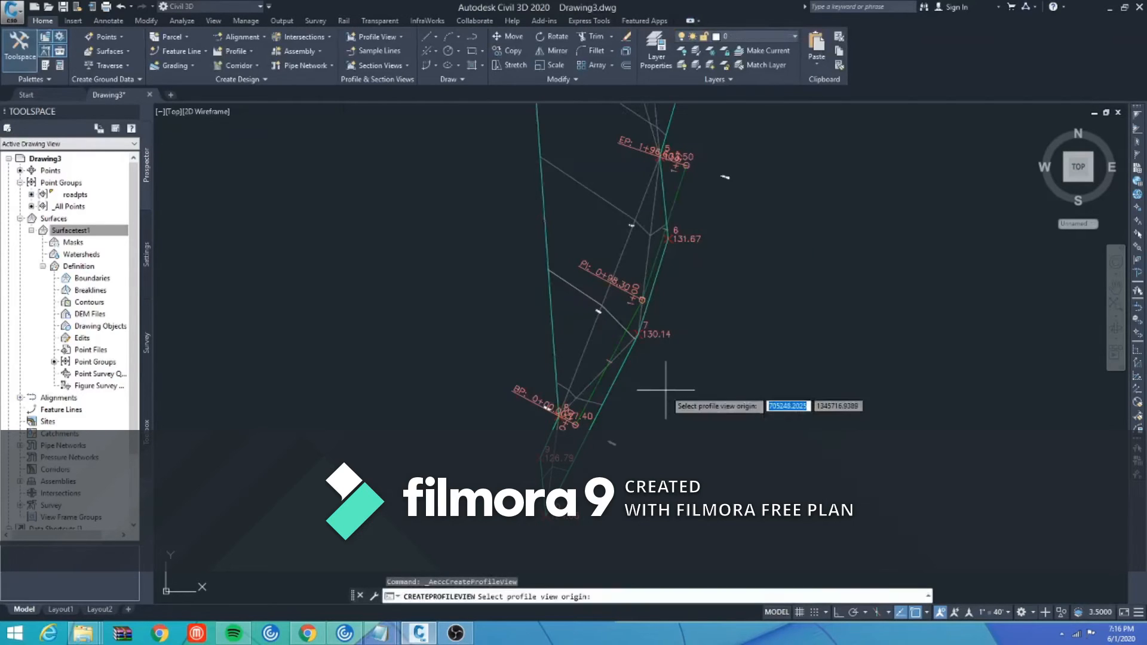
pyautogui.scroll(-4, 523, 397)
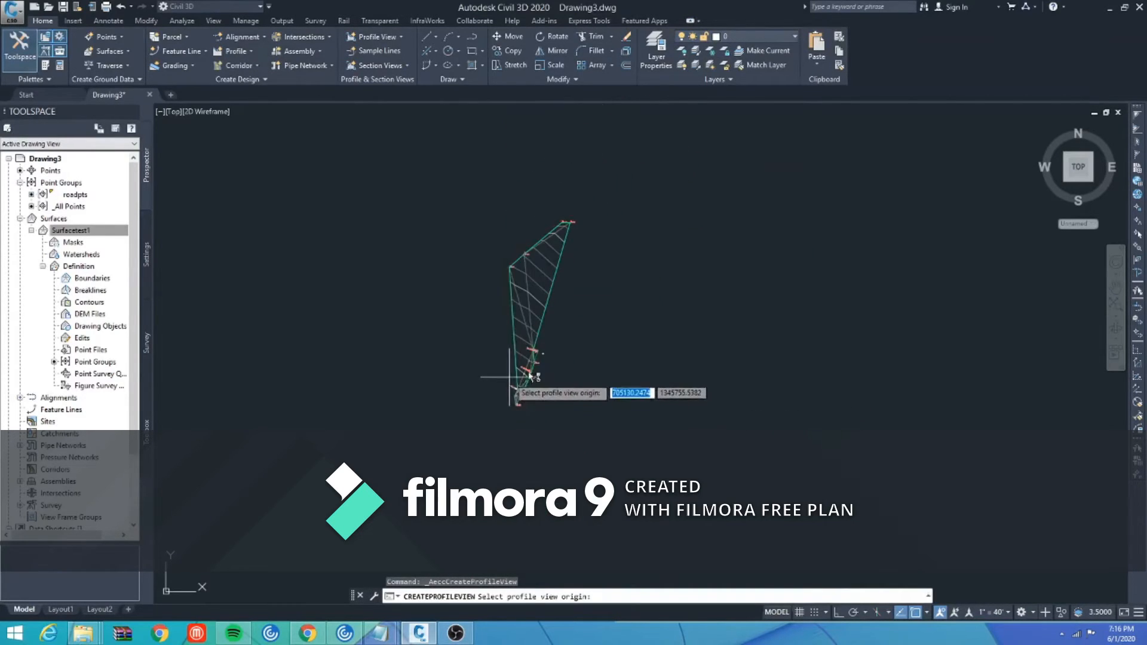
pyautogui.click(737, 327)
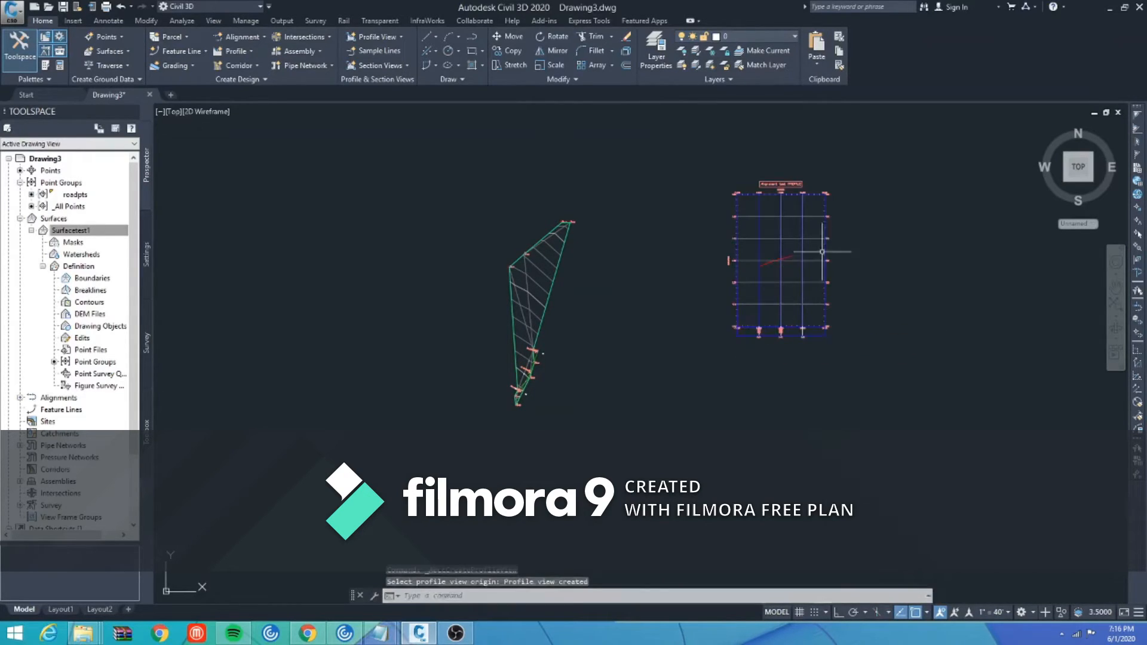
pyautogui.scroll(2, 831, 242)
pyautogui.scroll(2, 860, 268)
pyautogui.moveTo(858, 299); pyautogui.dragTo(849, 394, button='middle')
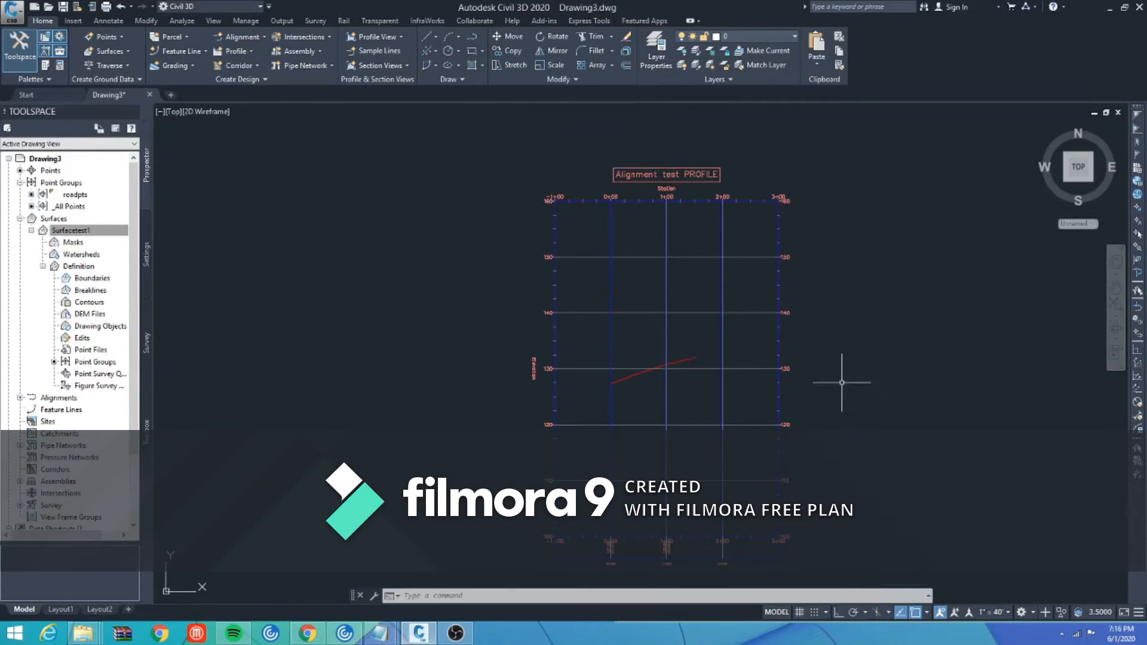
# - Edit the Alignment test profile view's style, setting its vertical scale to 1" = 40', and apply the change
pyautogui.click(780, 229)
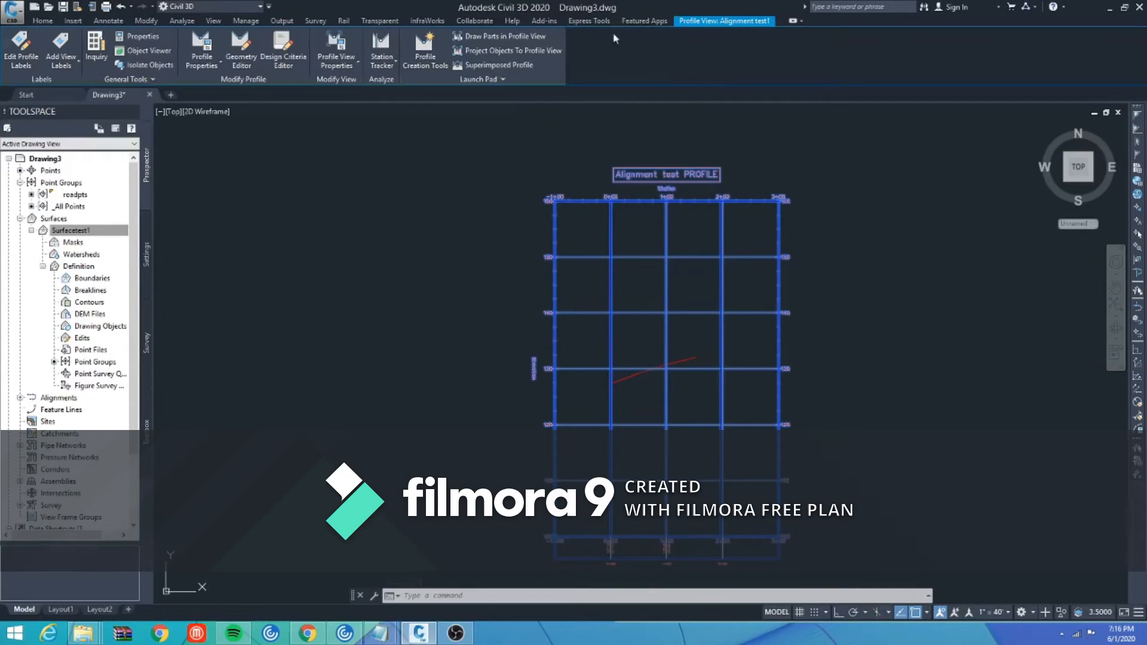
pyautogui.click(353, 66)
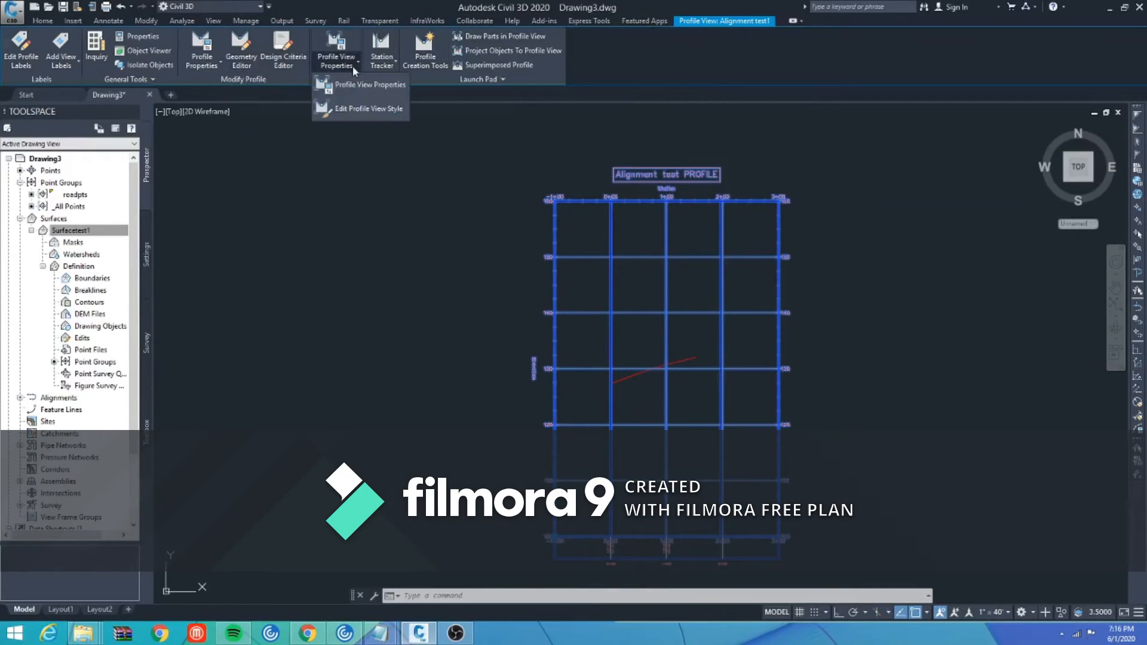
pyautogui.click(386, 112)
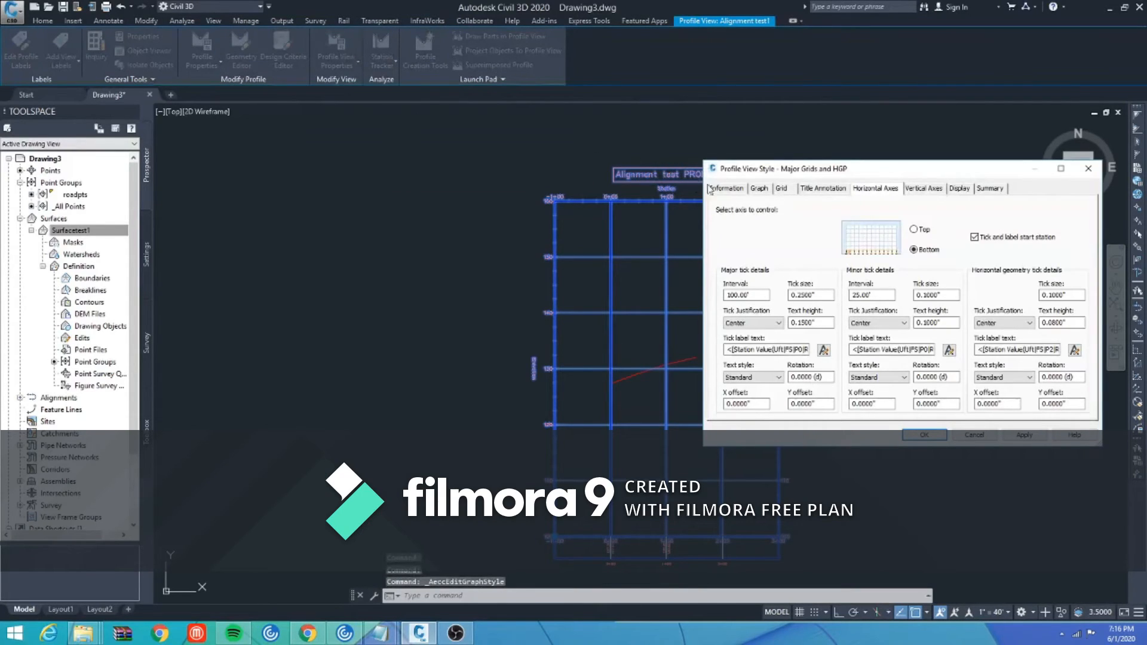
pyautogui.click(733, 190)
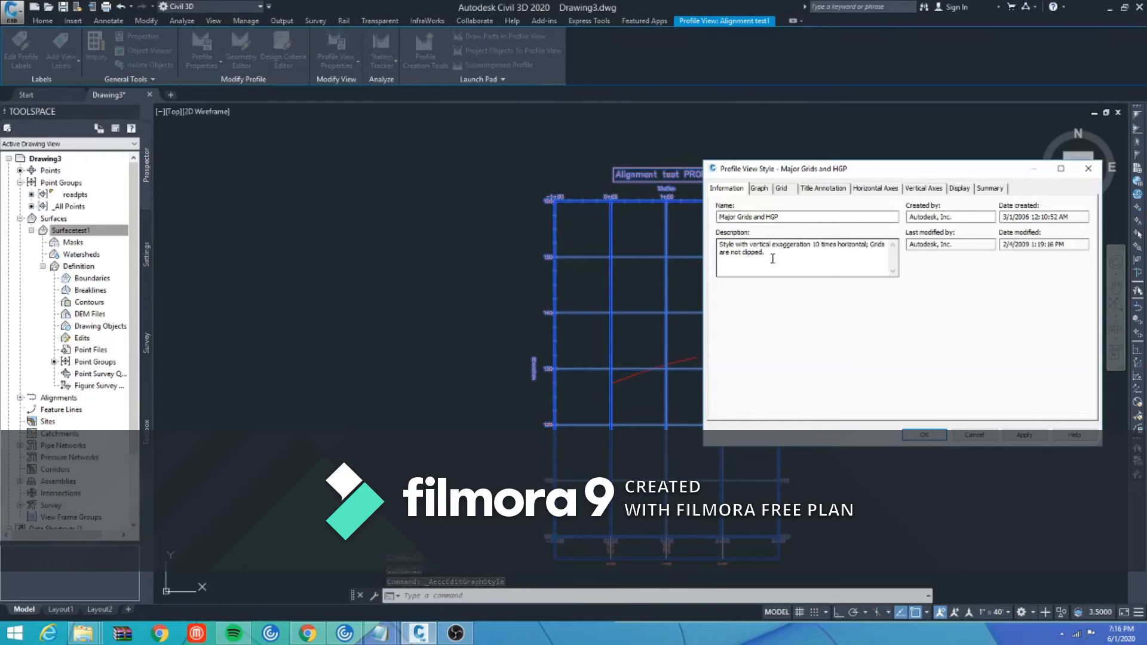
pyautogui.click(761, 188)
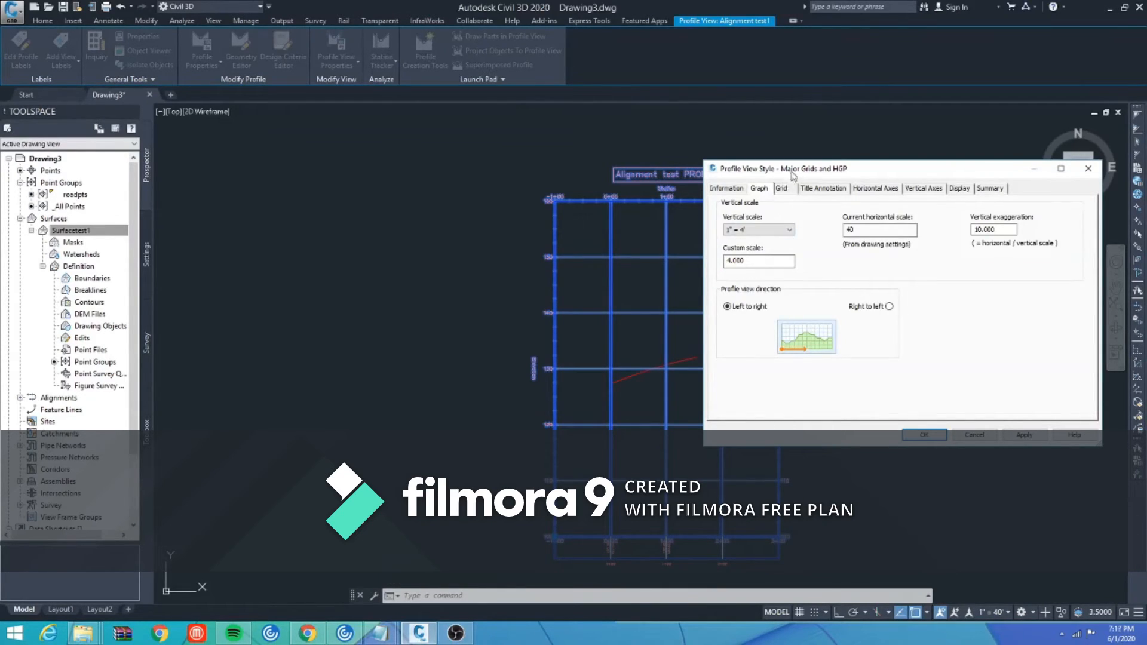
pyautogui.moveTo(792, 171); pyautogui.dragTo(844, 239)
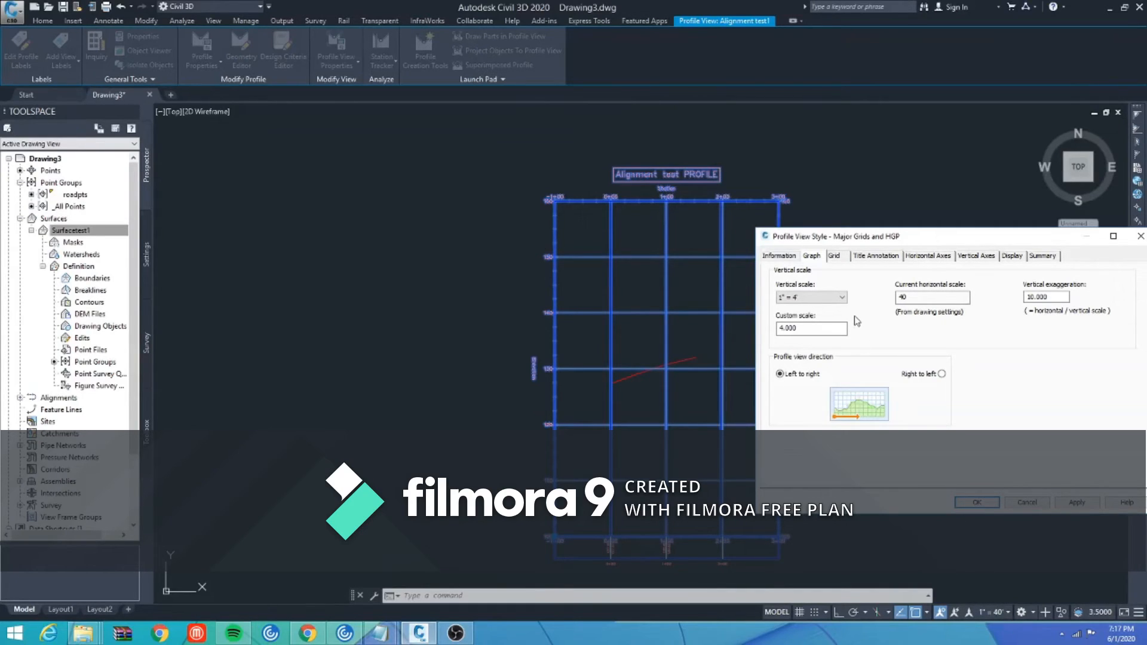
pyautogui.click(836, 301)
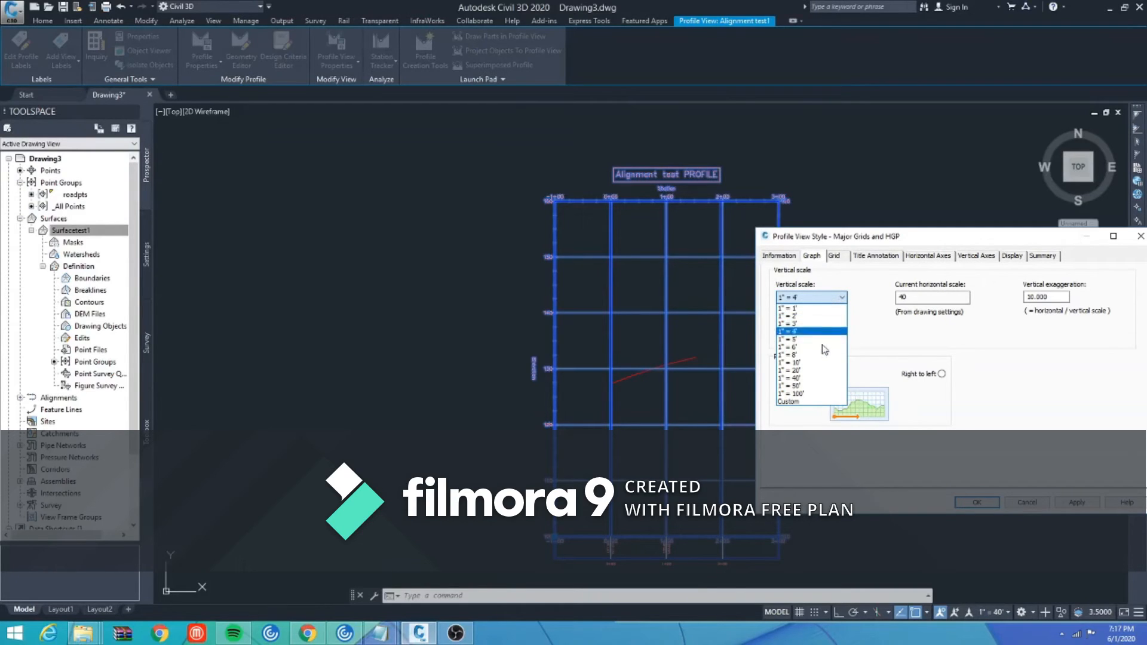
pyautogui.click(806, 379)
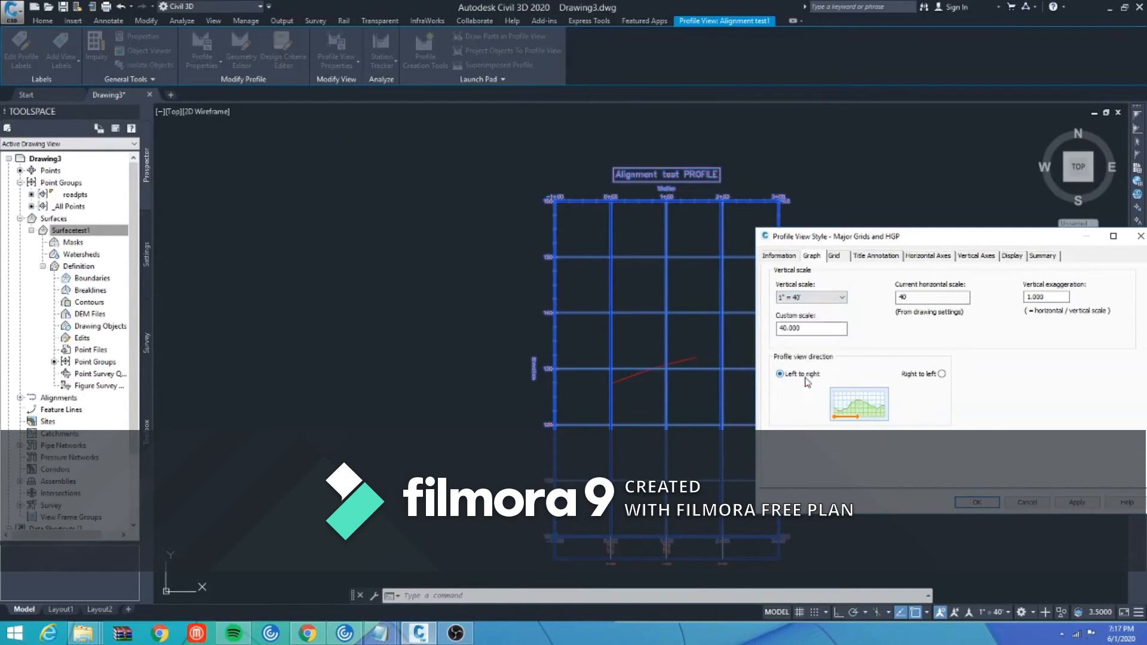
pyautogui.click(1084, 504)
pyautogui.moveTo(888, 242)
pyautogui.mouseDown()
pyautogui.moveTo(820, 250)
pyautogui.moveTo(418, 188)
pyautogui.moveTo(384, 166)
pyautogui.mouseUp()
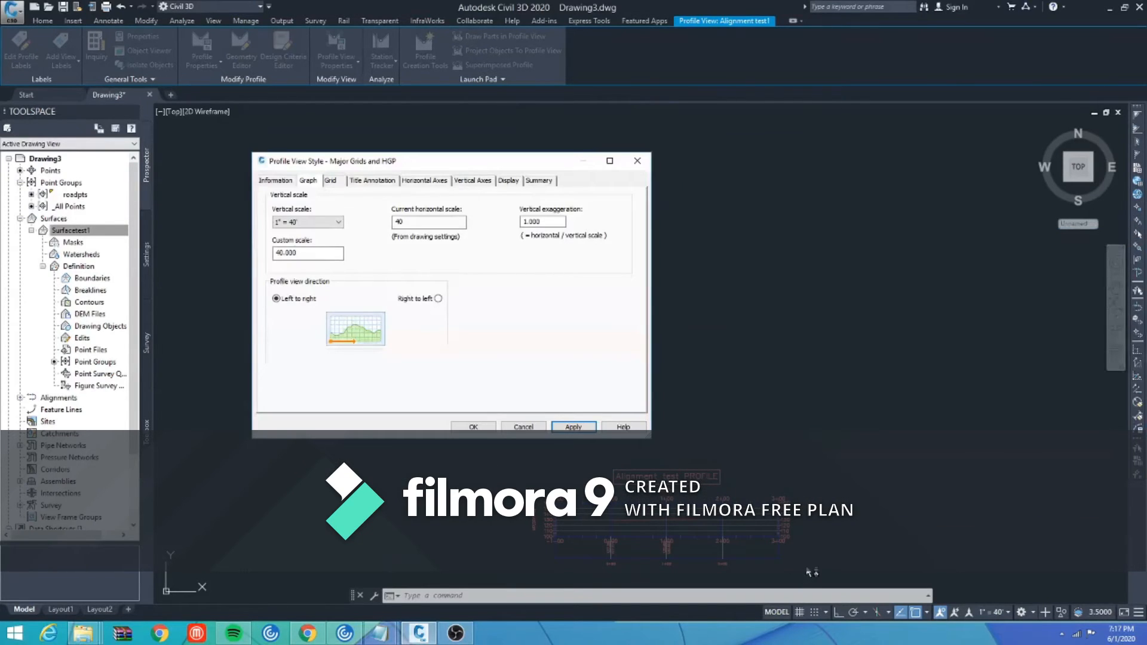
# - Replace the graph view title content with "Test PROFILE" in the profile view style and apply it
pyautogui.click(334, 180)
pyautogui.click(373, 182)
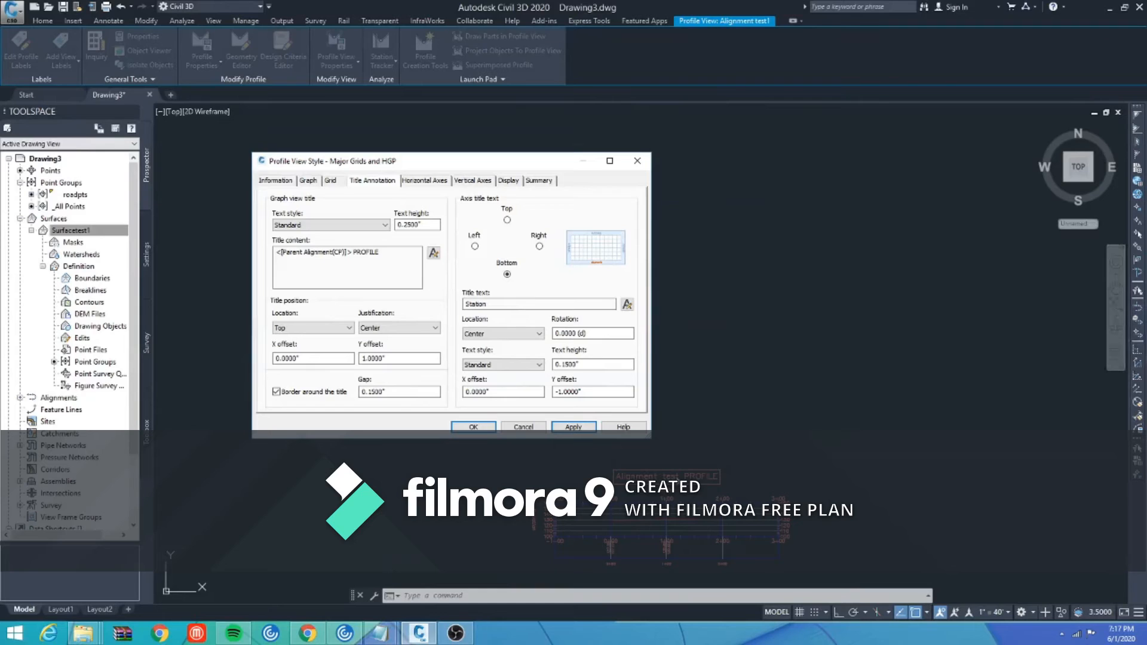
pyautogui.click(434, 254)
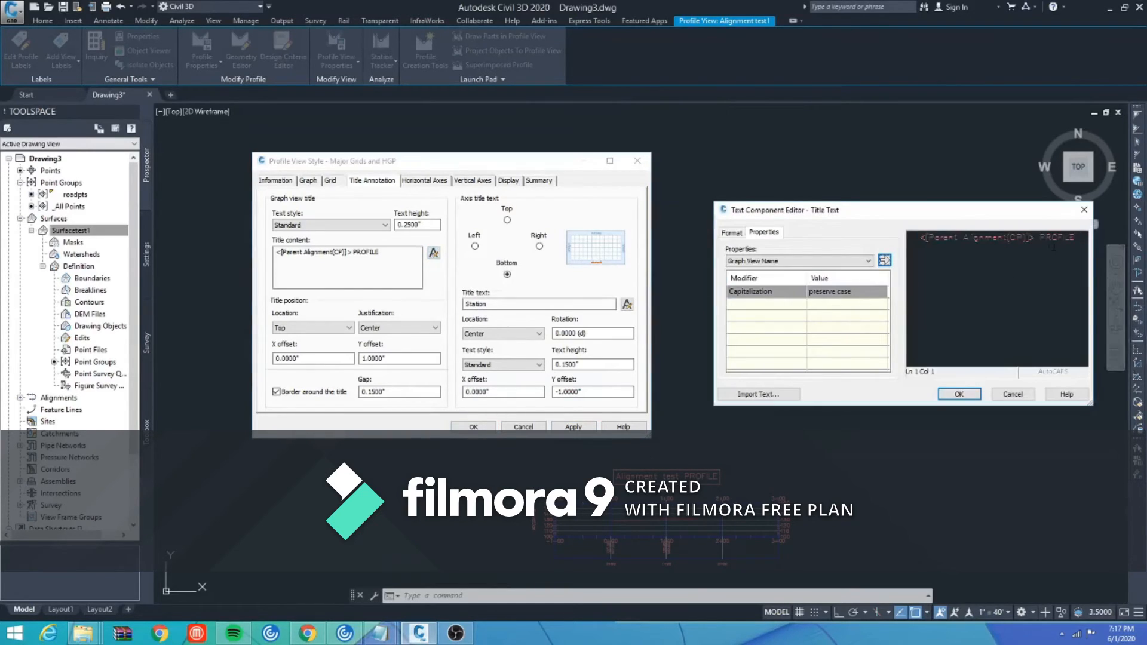
pyautogui.moveTo(1081, 238); pyautogui.dragTo(900, 241)
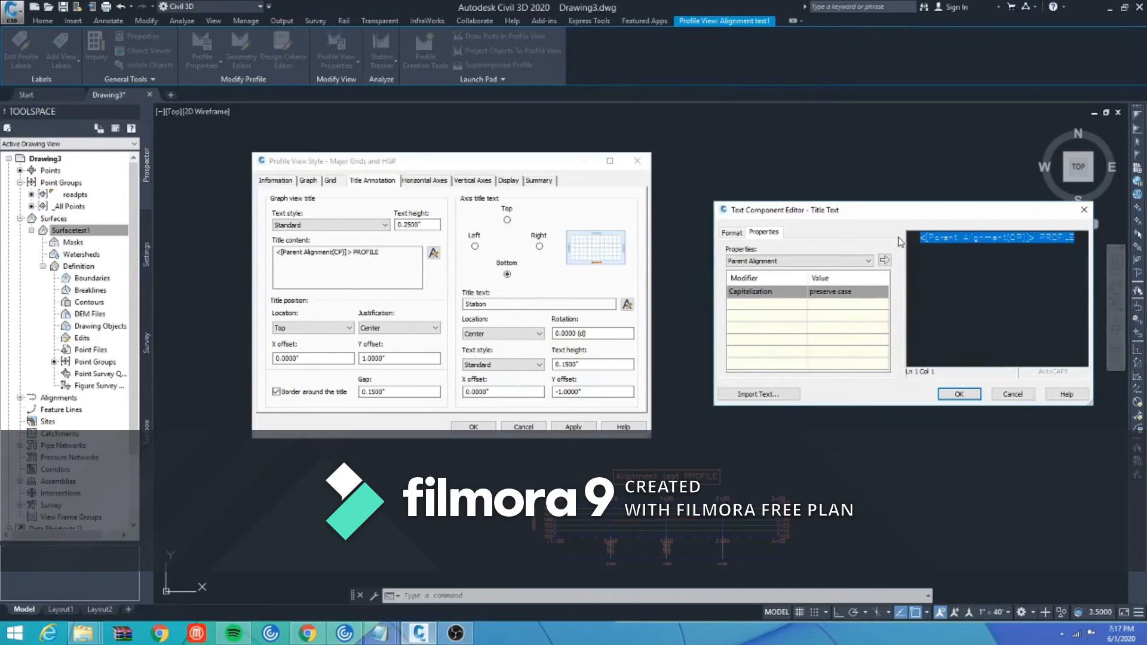
pyautogui.press('Delete')
pyautogui.write('Test PROFILE')
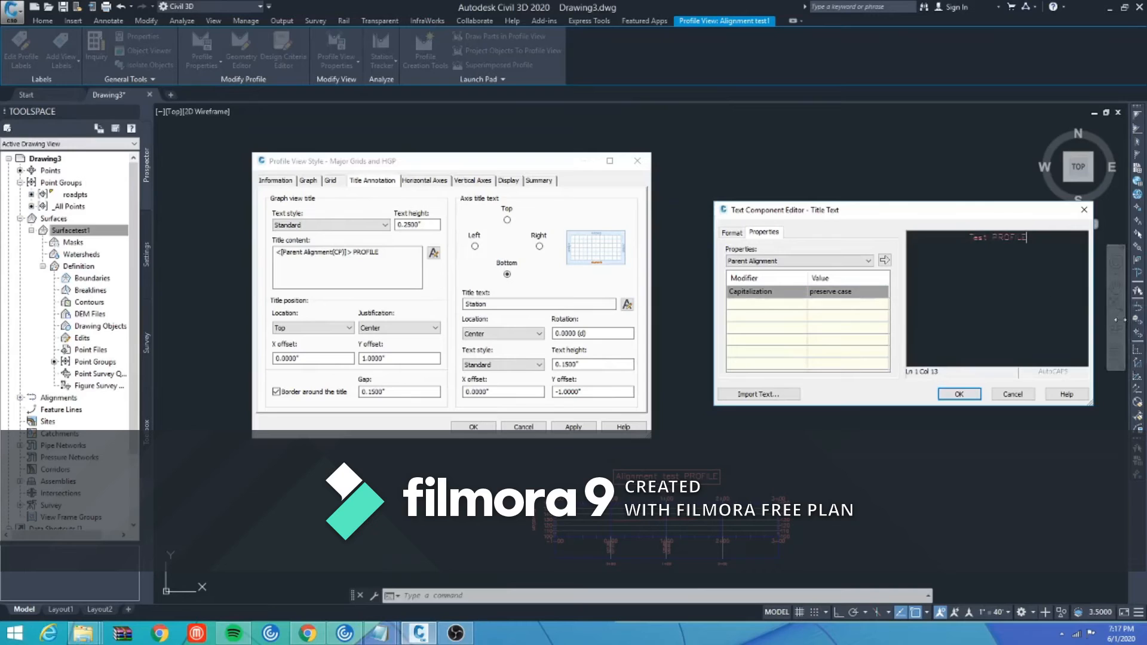
pyautogui.click(959, 394)
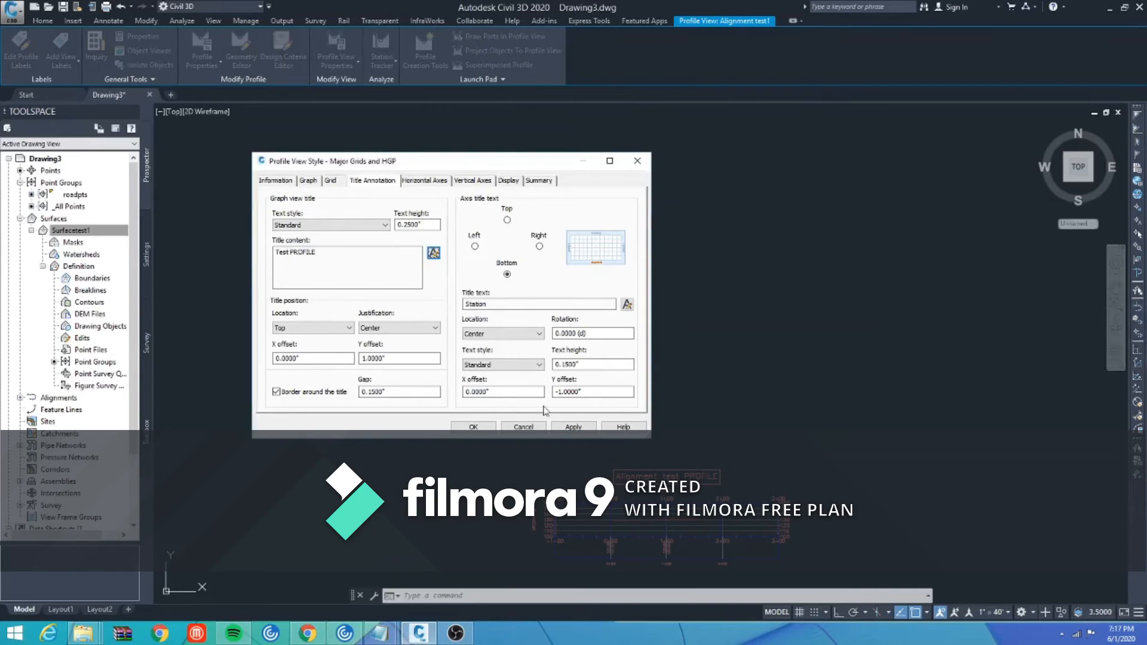
pyautogui.click(573, 427)
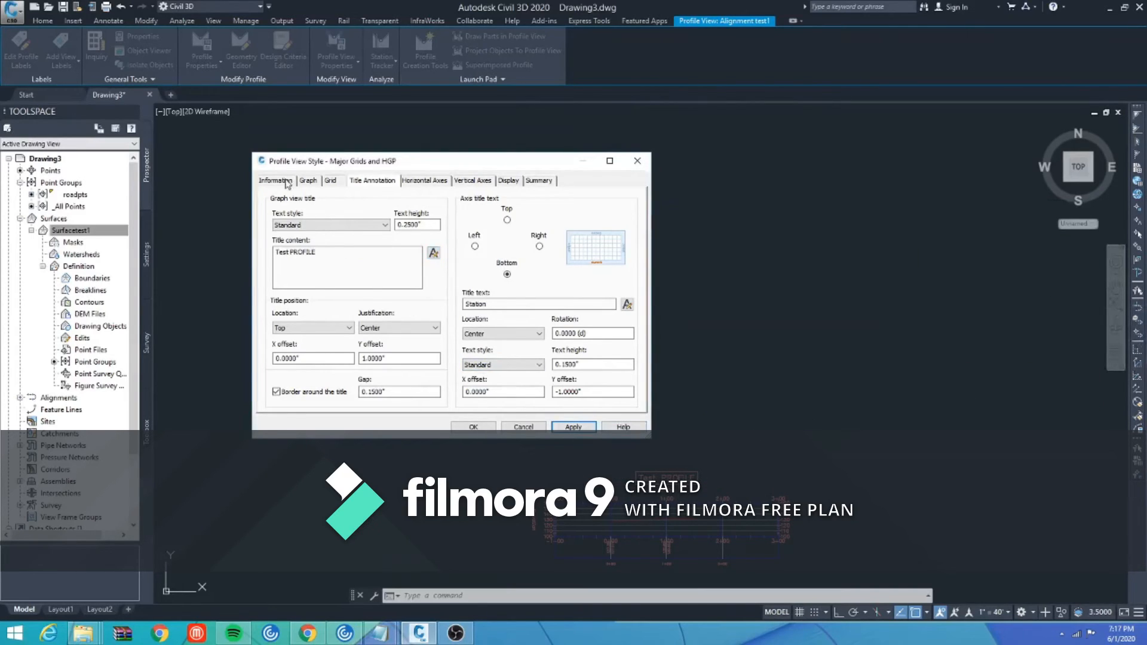
# - Try the vertical and horizontal grid clipping options in the profile view style
pyautogui.click(332, 183)
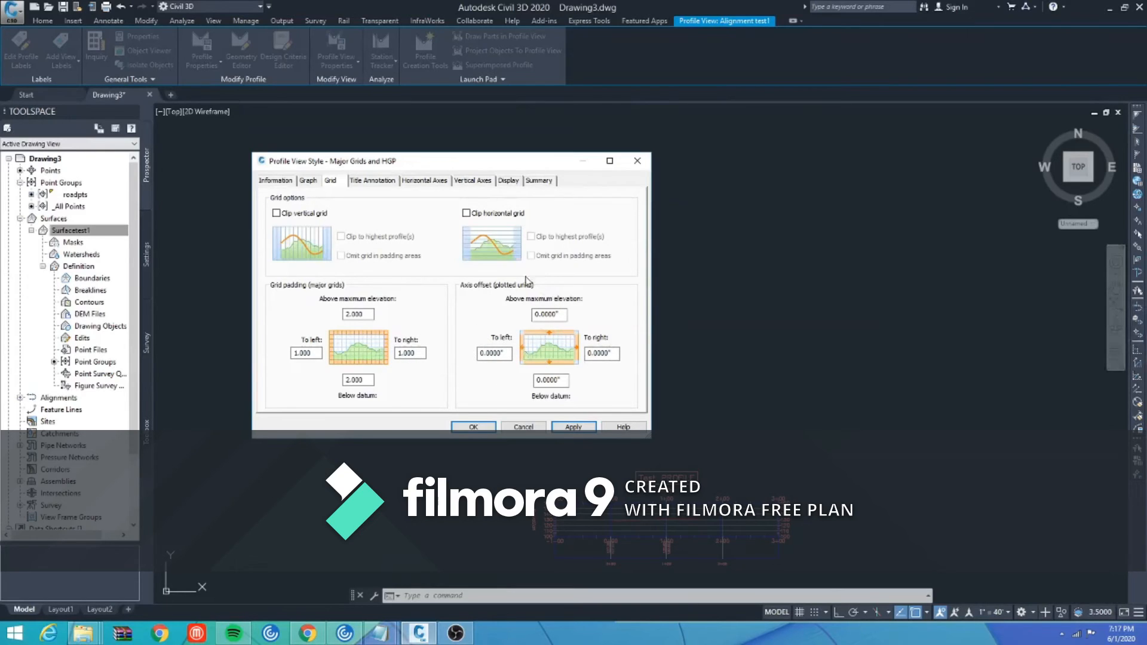
pyautogui.click(278, 213)
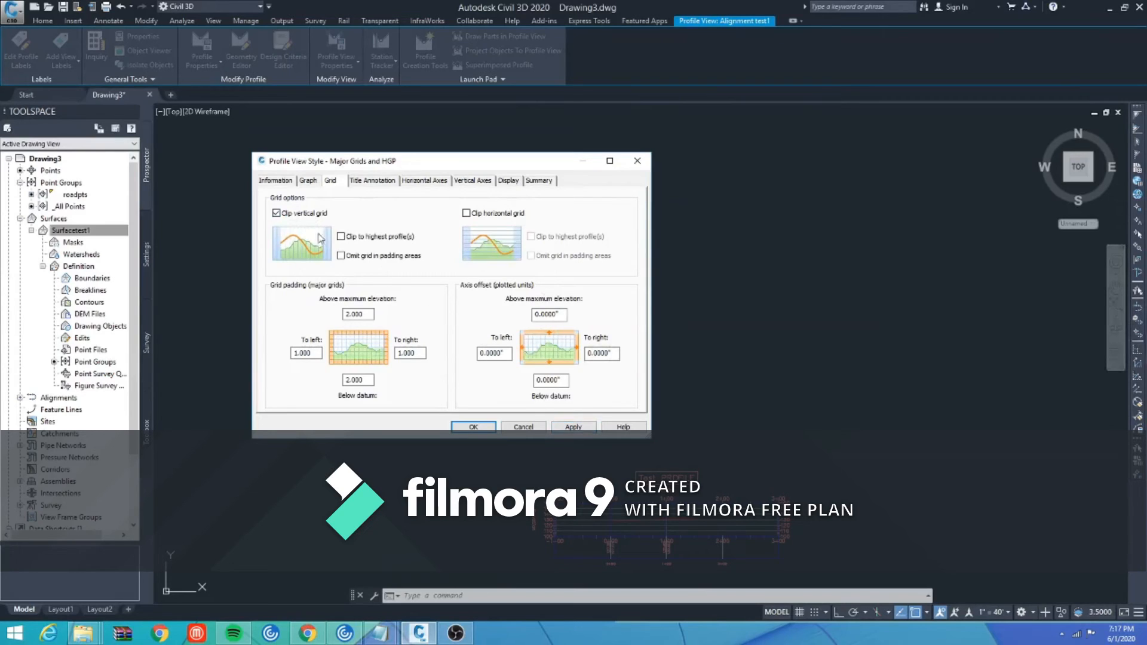
pyautogui.click(277, 213)
pyautogui.click(467, 213)
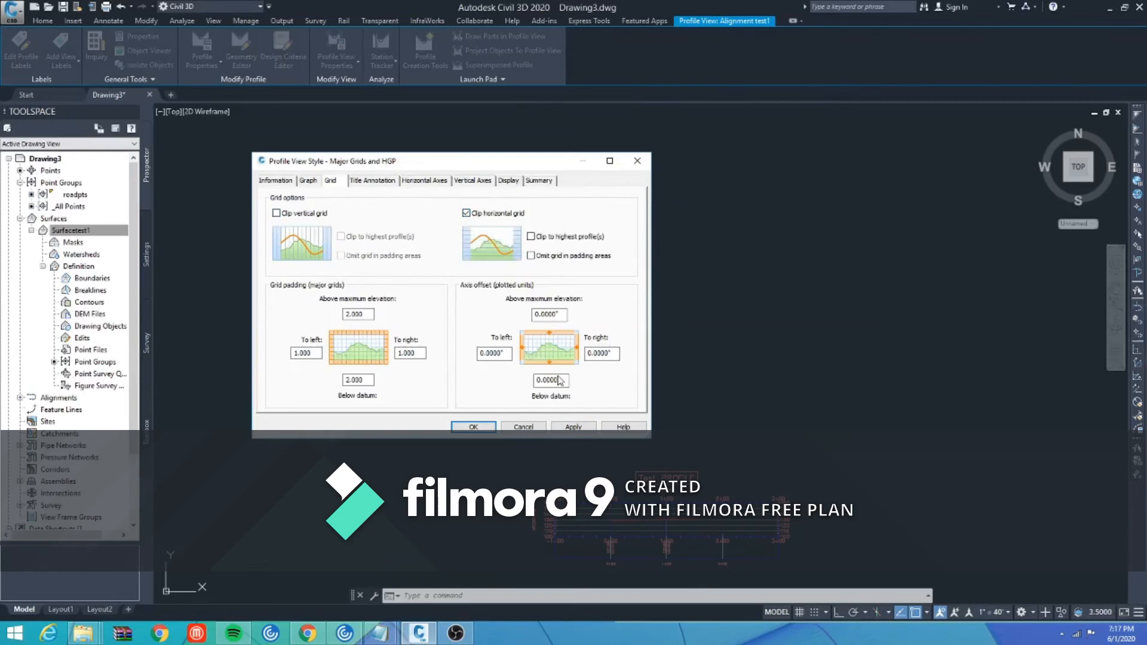
pyautogui.click(466, 213)
pyautogui.click(574, 427)
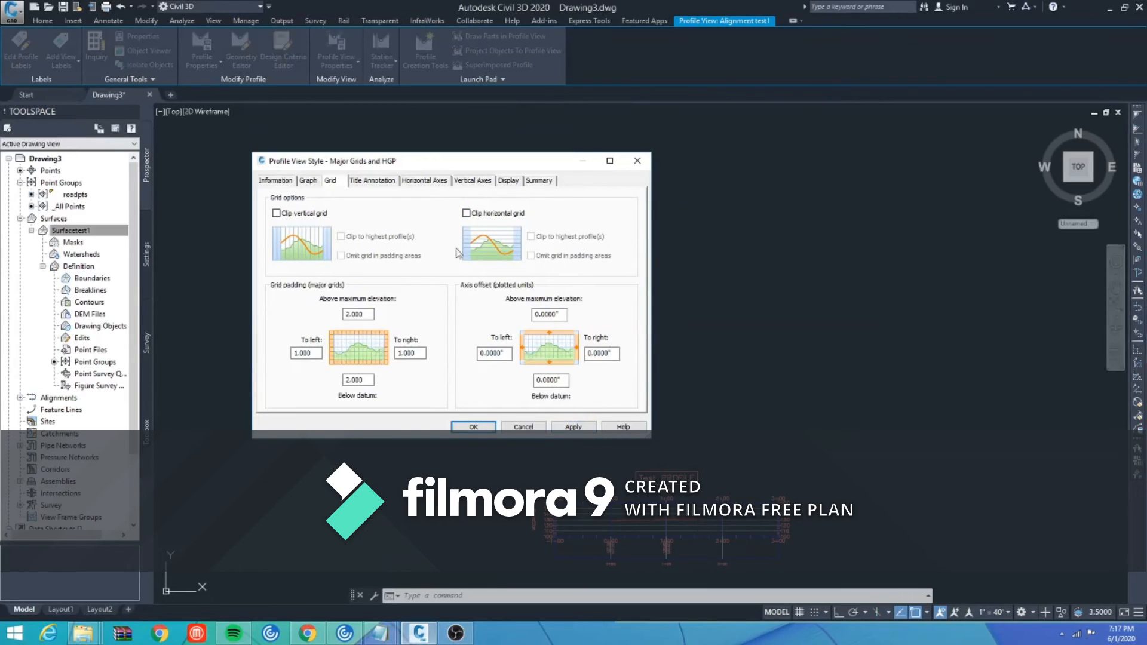
# - Review the style's horizontal axes, vertical axes, summary and component display settings, and accept the style
pyautogui.click(386, 181)
pyautogui.click(420, 182)
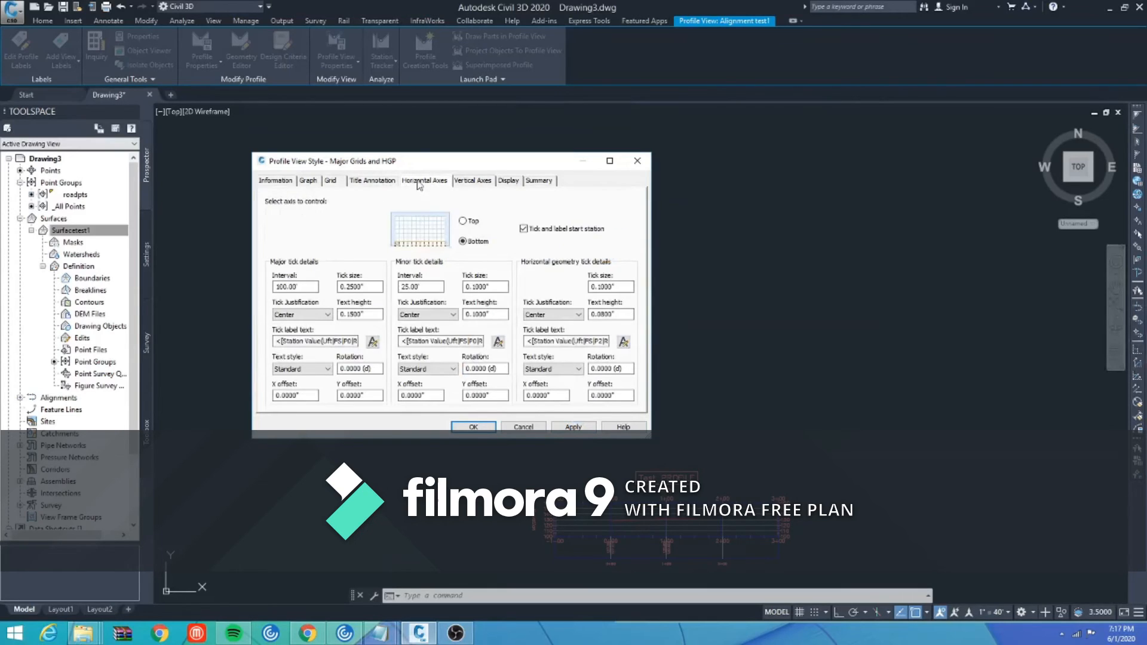
pyautogui.click(464, 182)
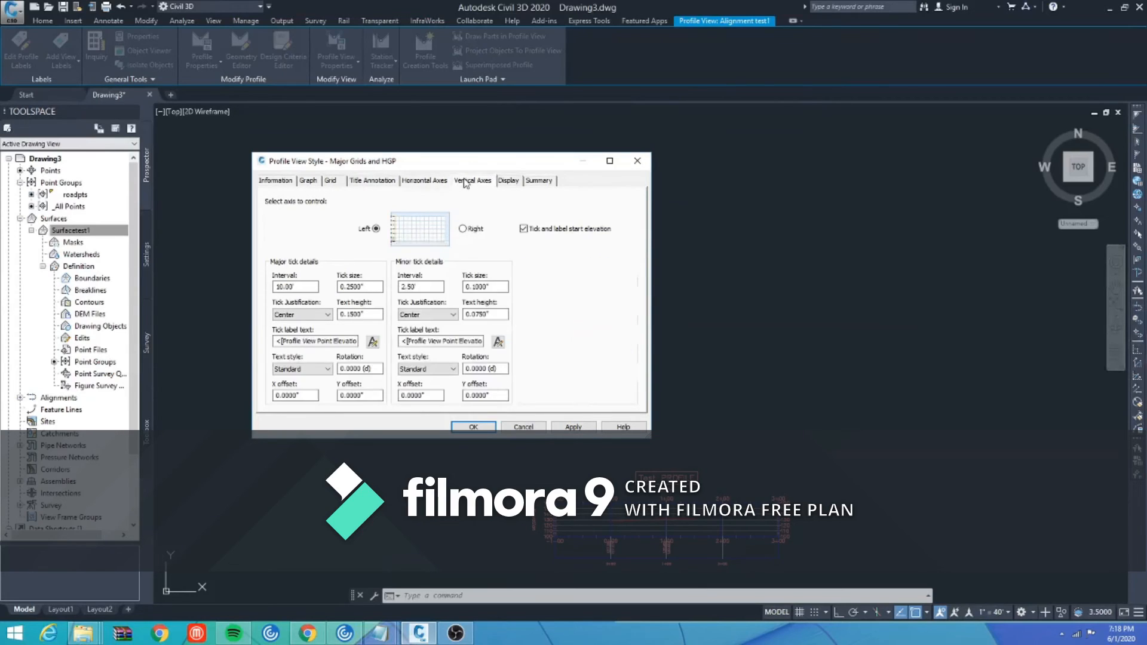
pyautogui.click(509, 182)
pyautogui.click(553, 181)
pyautogui.click(509, 181)
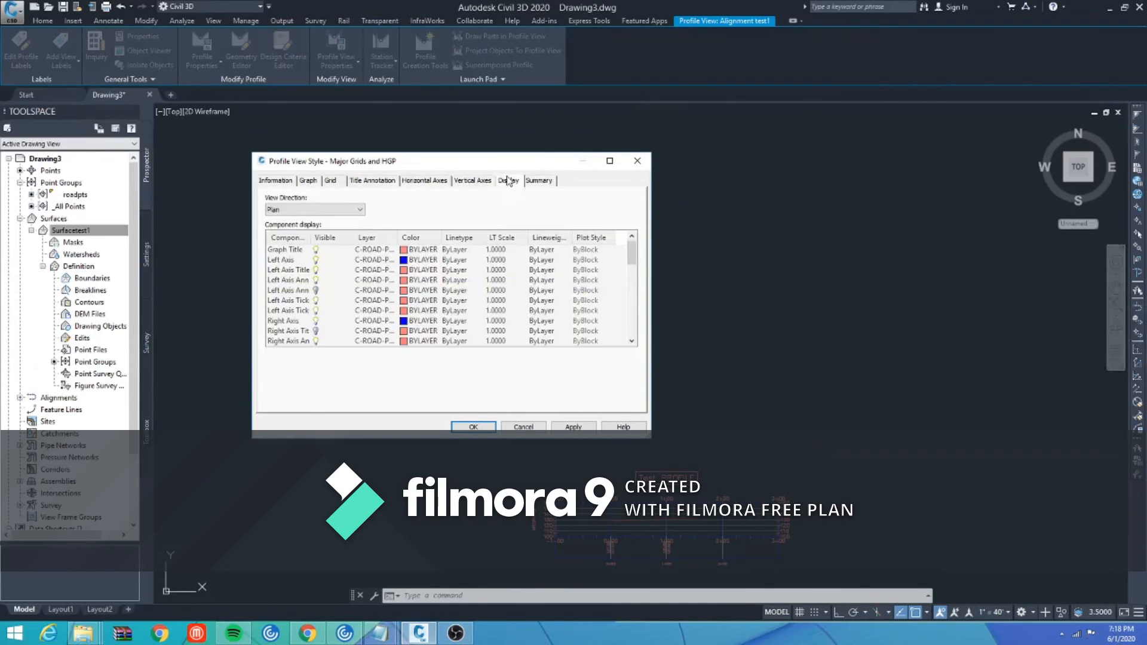
pyautogui.click(474, 427)
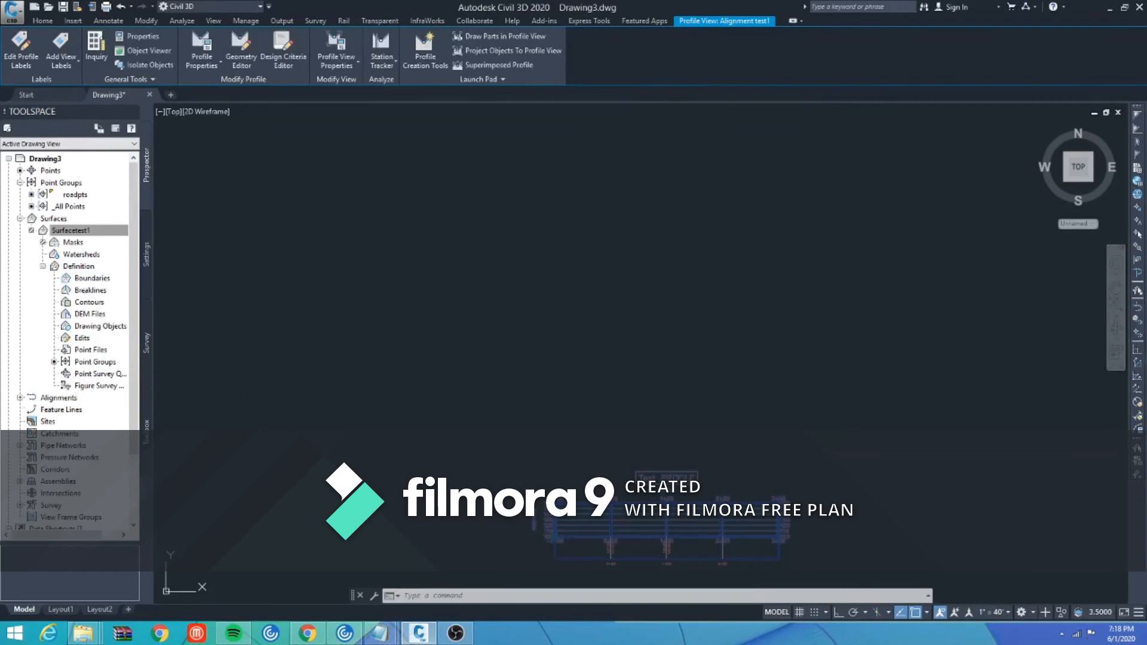
# - Start a best fit profile and choose the Test PROFILE profile view for it
pyautogui.click(37, 22)
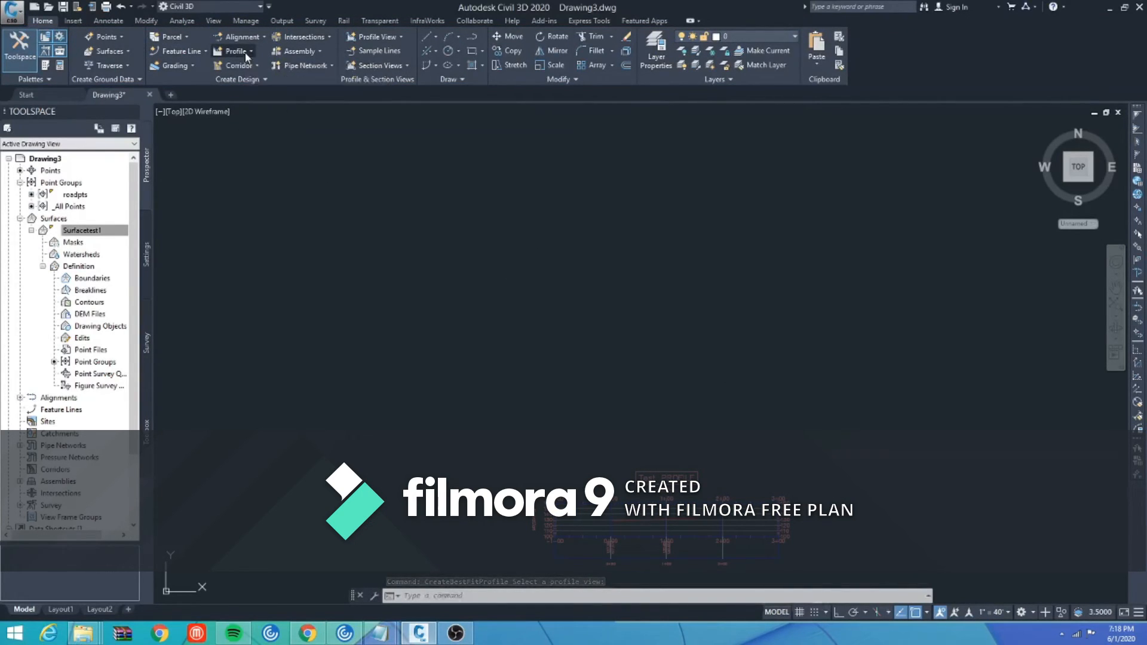
pyautogui.click(246, 55)
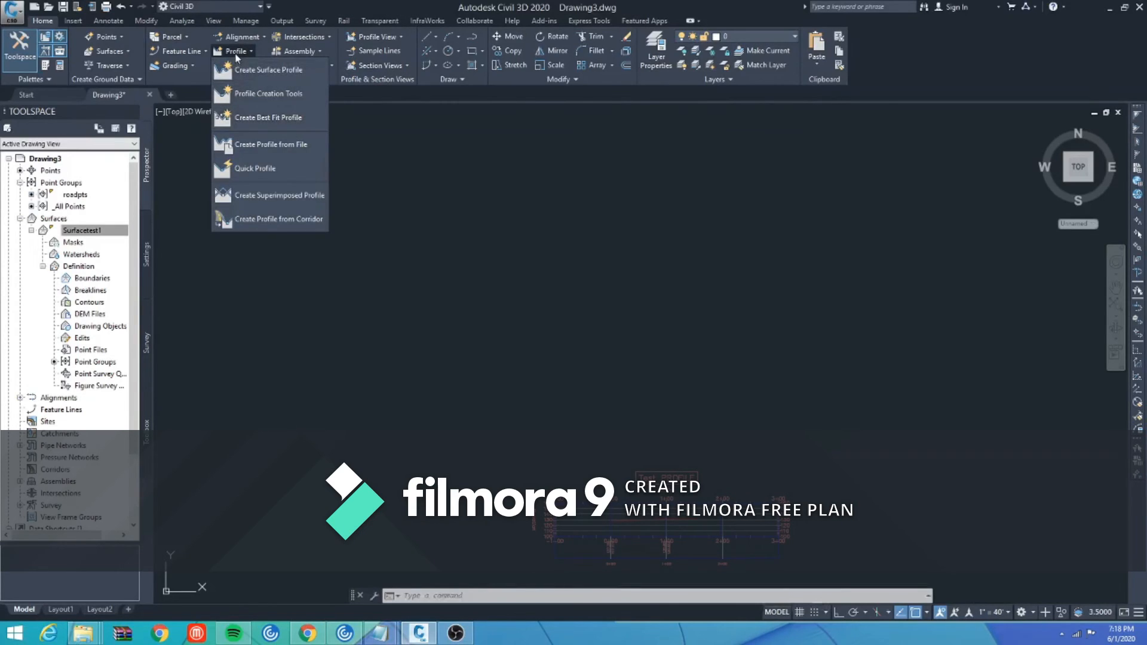
pyautogui.click(263, 122)
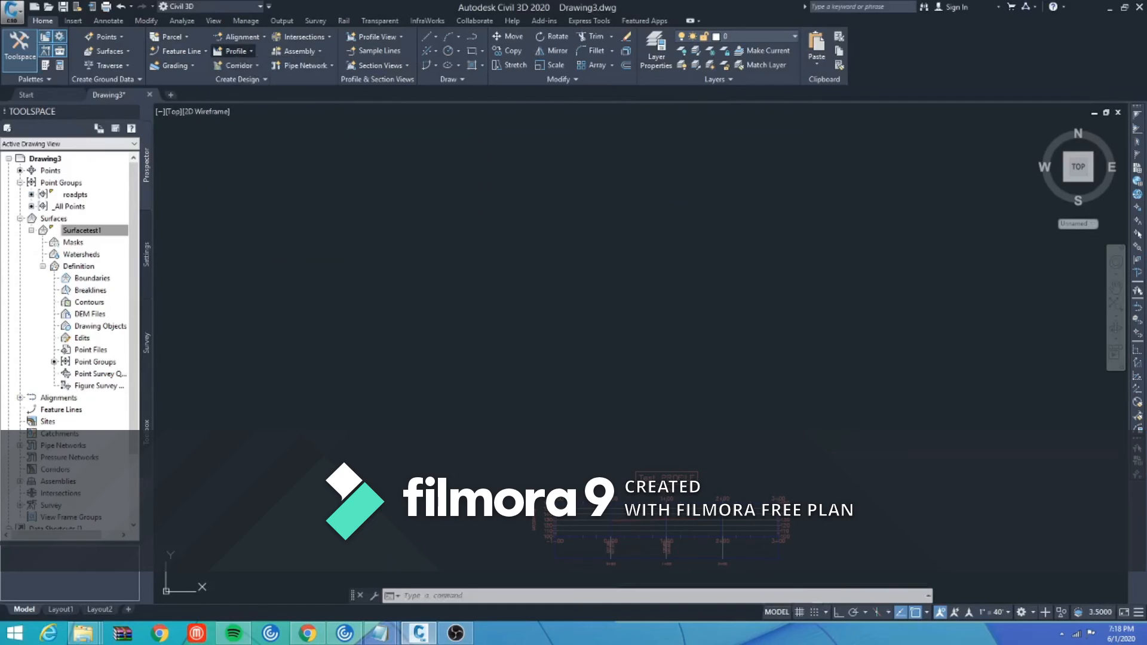
pyautogui.click(773, 525)
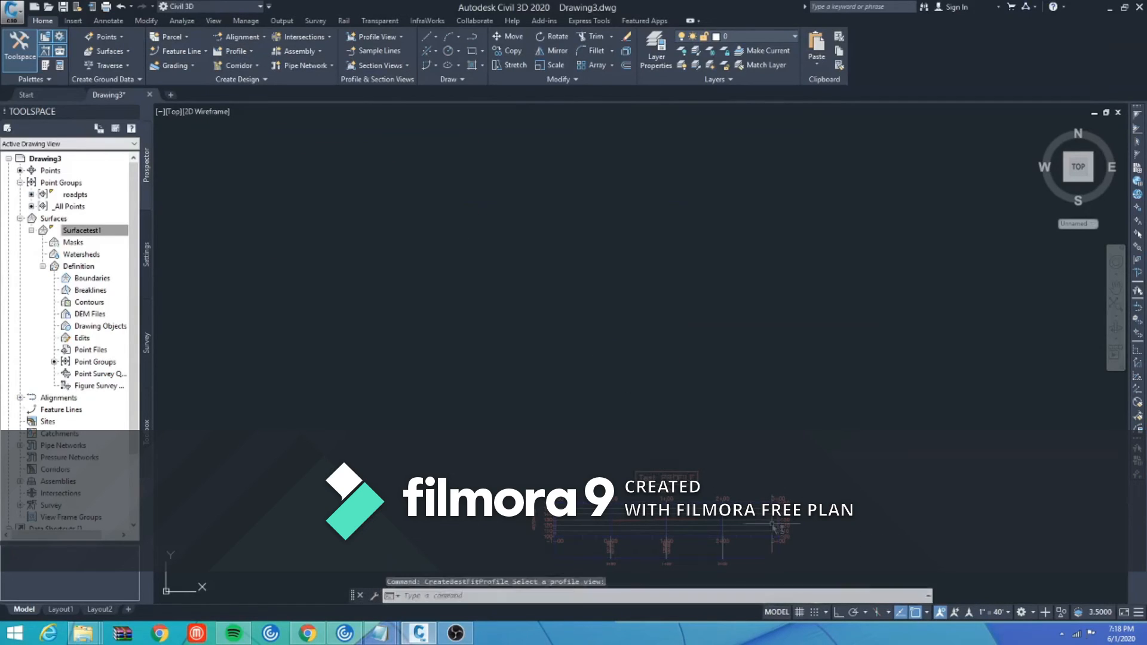
pyautogui.press('Return')
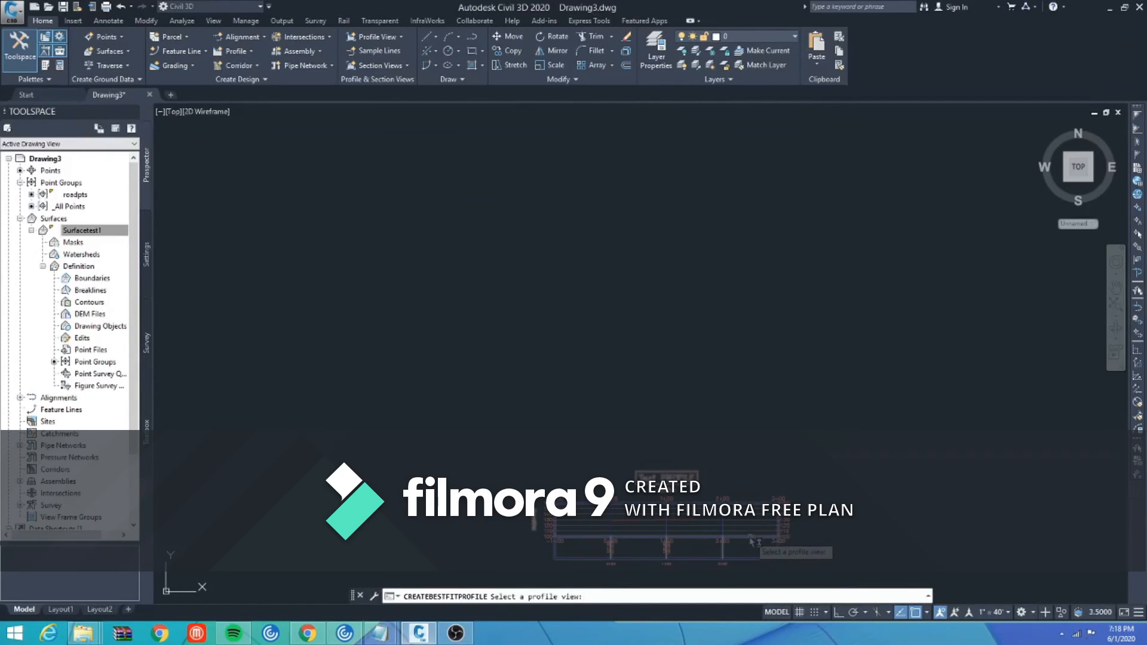
pyautogui.click(735, 537)
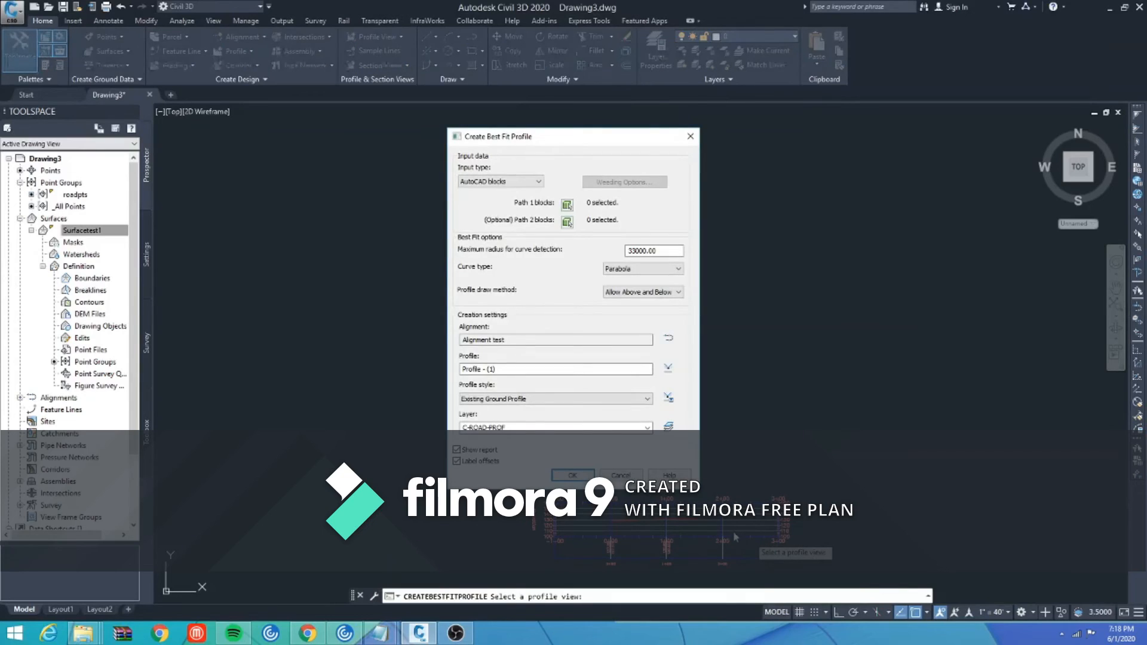
# - Create the best fit profile for Alignment test with input type Surface profile, using Surfacetest1 - Surface (1)
pyautogui.click(526, 182)
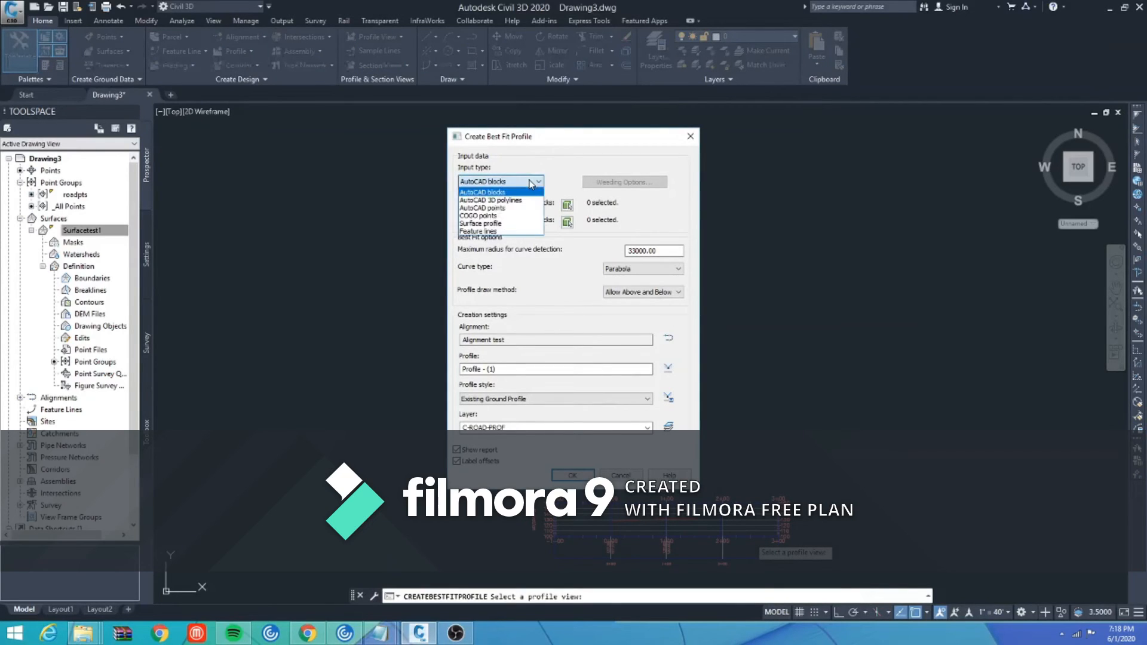
pyautogui.click(501, 223)
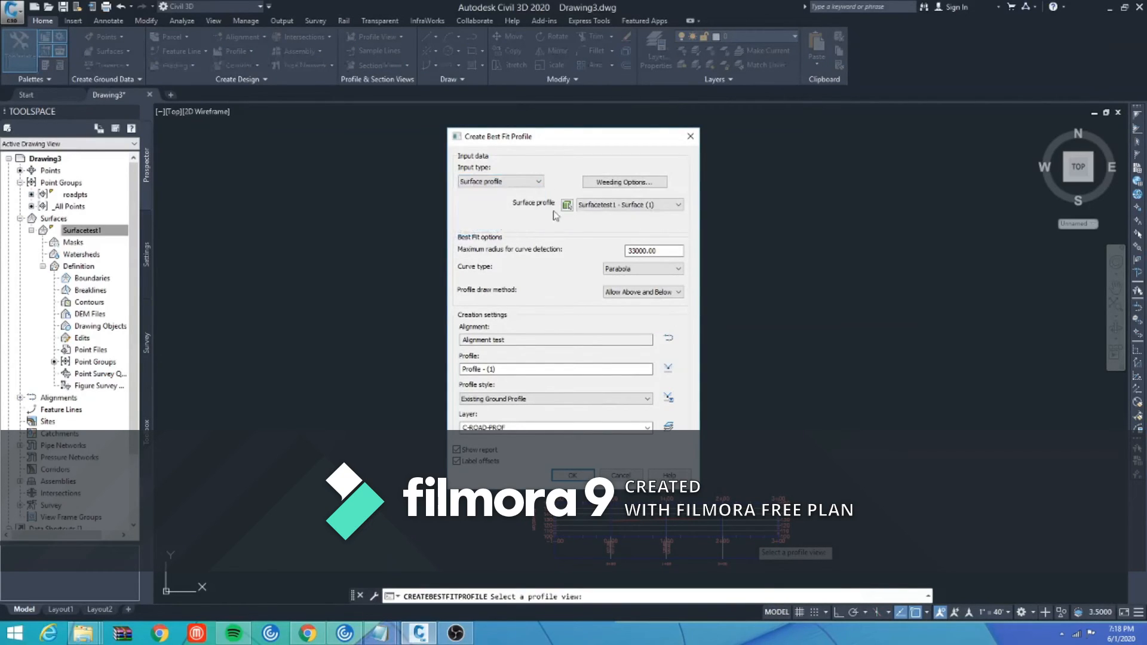
pyautogui.click(604, 207)
pyautogui.click(607, 214)
pyautogui.click(539, 339)
pyautogui.click(573, 476)
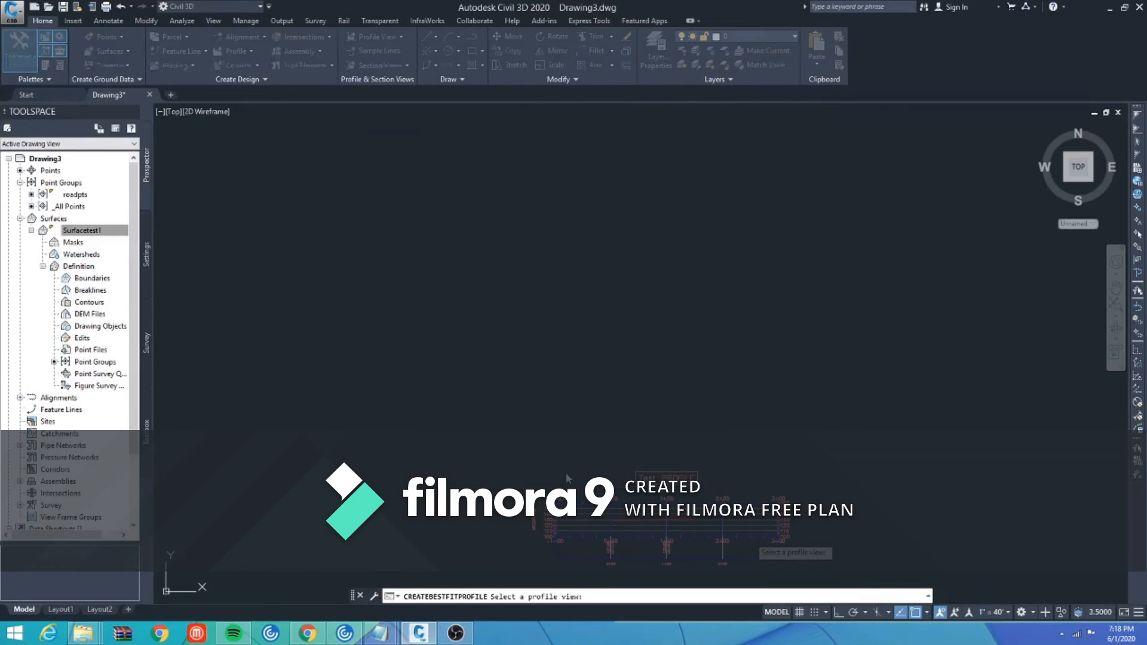
# - Inspect the best fit profile line and its offset labels up close, and select the profile view
pyautogui.scroll(8, 586, 490)
pyautogui.moveTo(525, 487); pyautogui.dragTo(513, 341, button='middle')
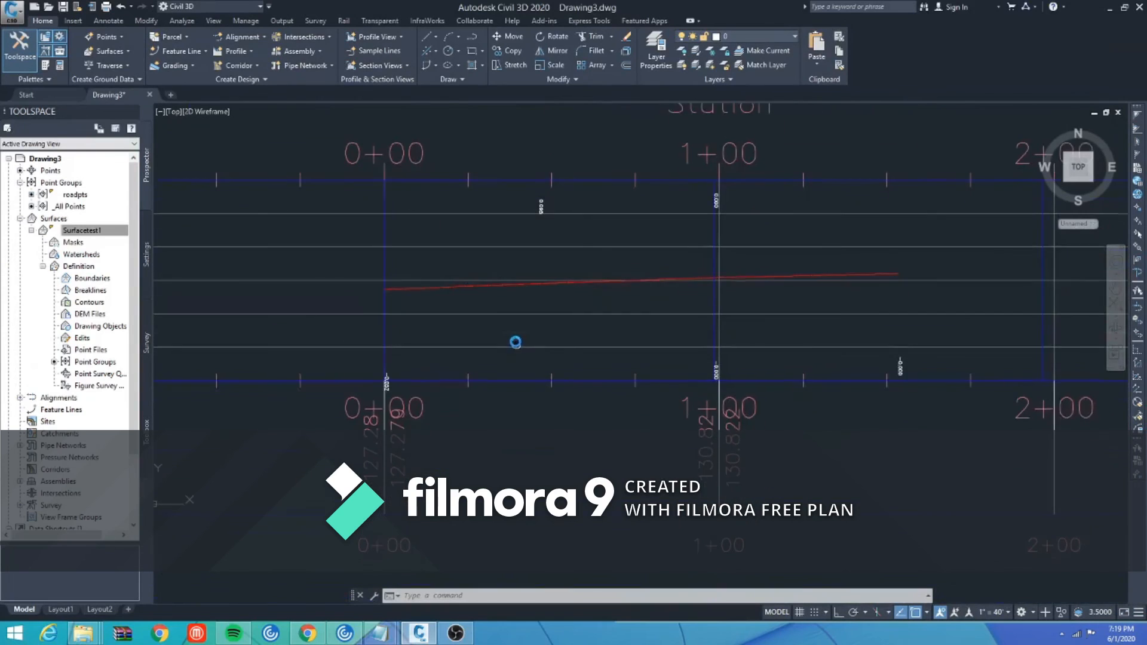
pyautogui.scroll(-6, 516, 342)
pyautogui.scroll(-2, 515, 341)
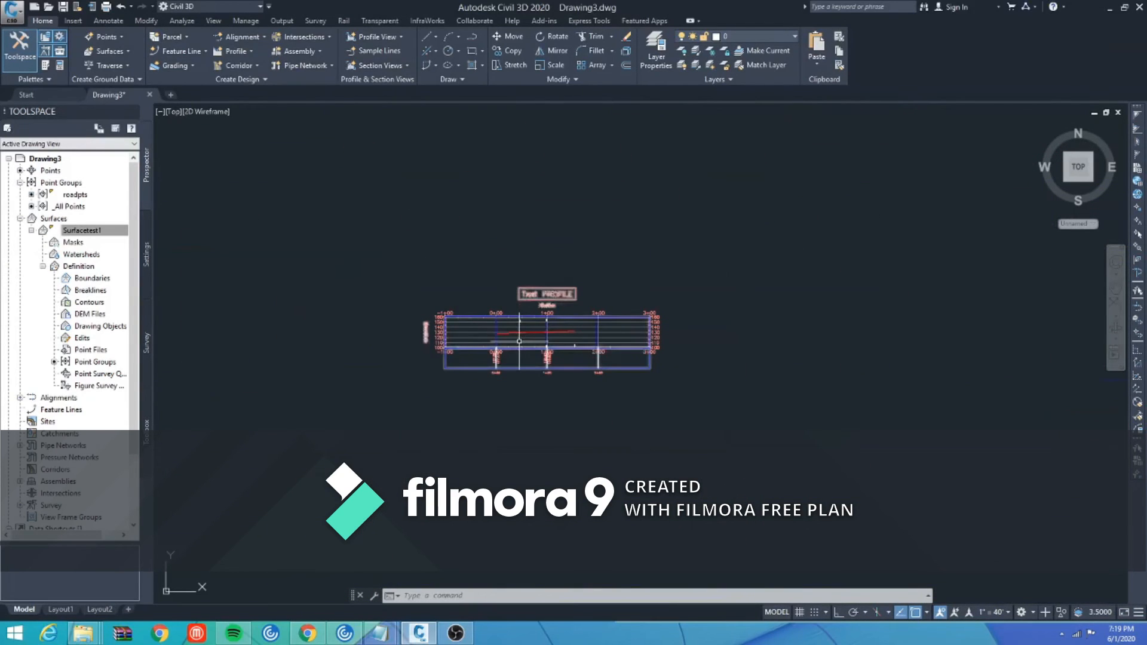
pyautogui.click(519, 341)
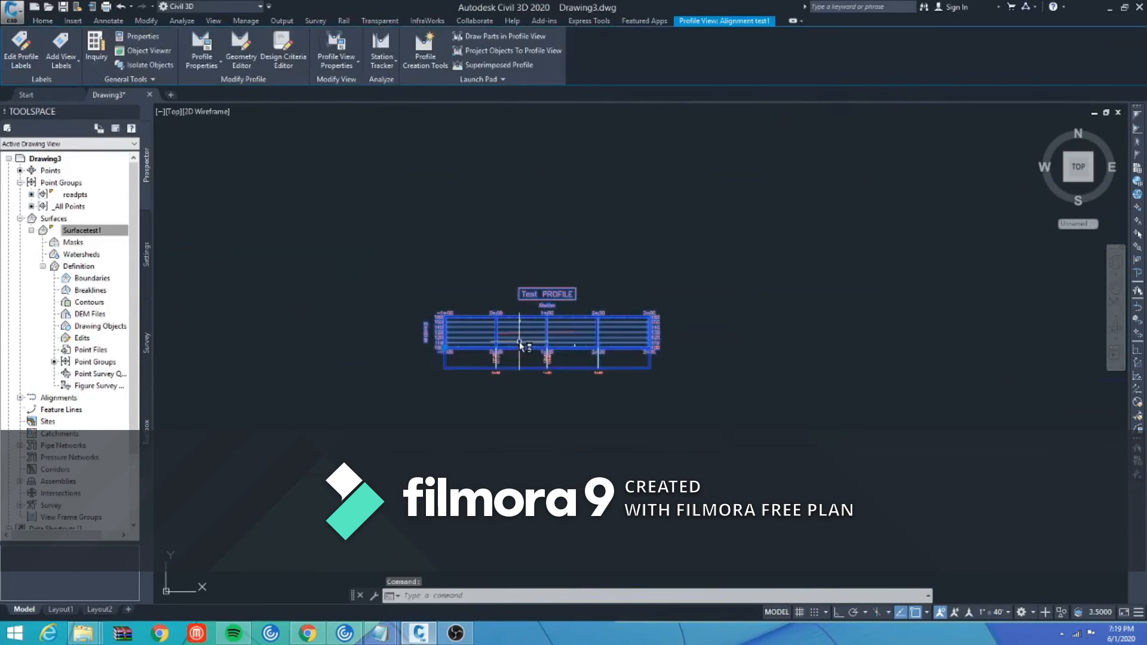
# - Open the profile label settings for the profile line in the Test PROFILE view, review the available label types, and cancel without changes
pyautogui.click(21, 60)
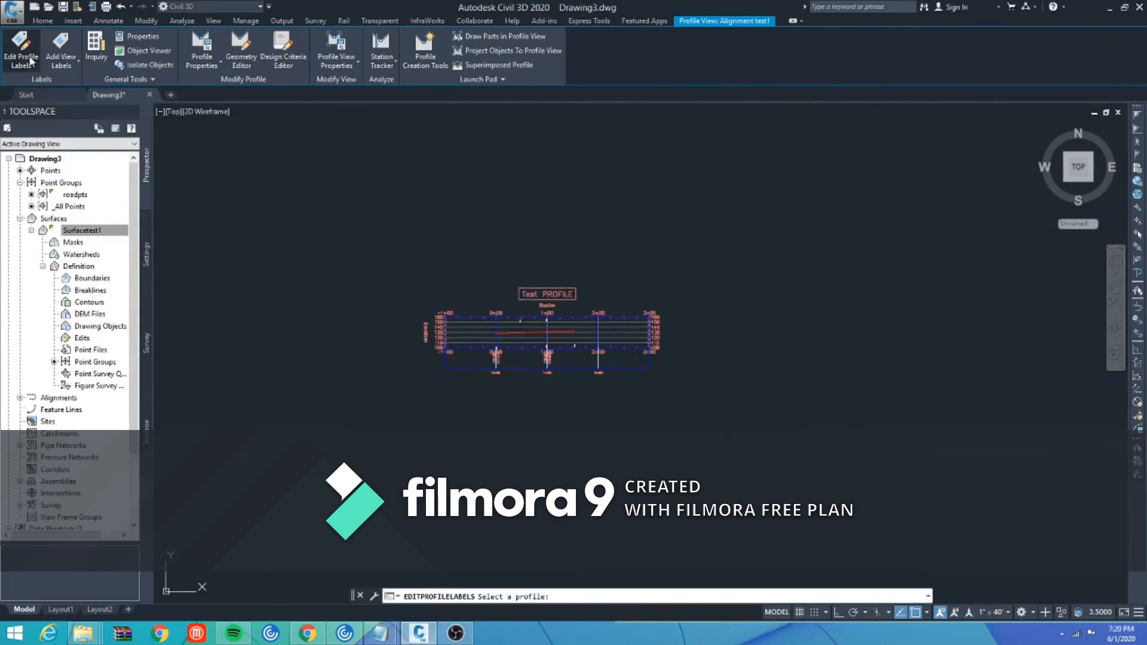
pyautogui.scroll(5, 517, 342)
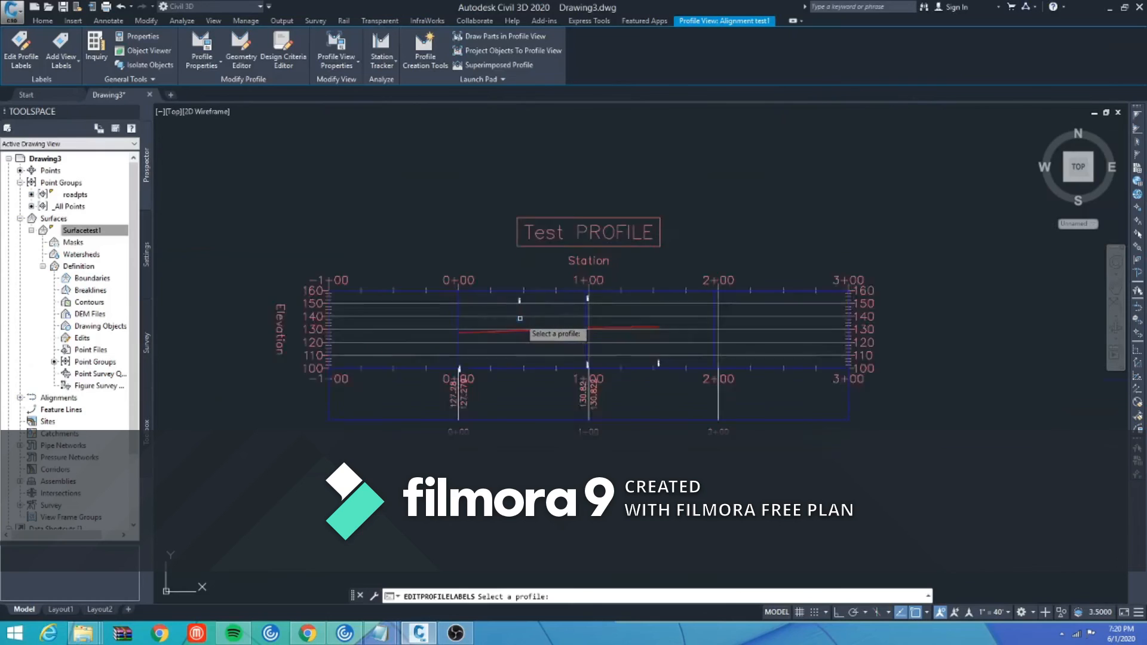
pyautogui.click(525, 341)
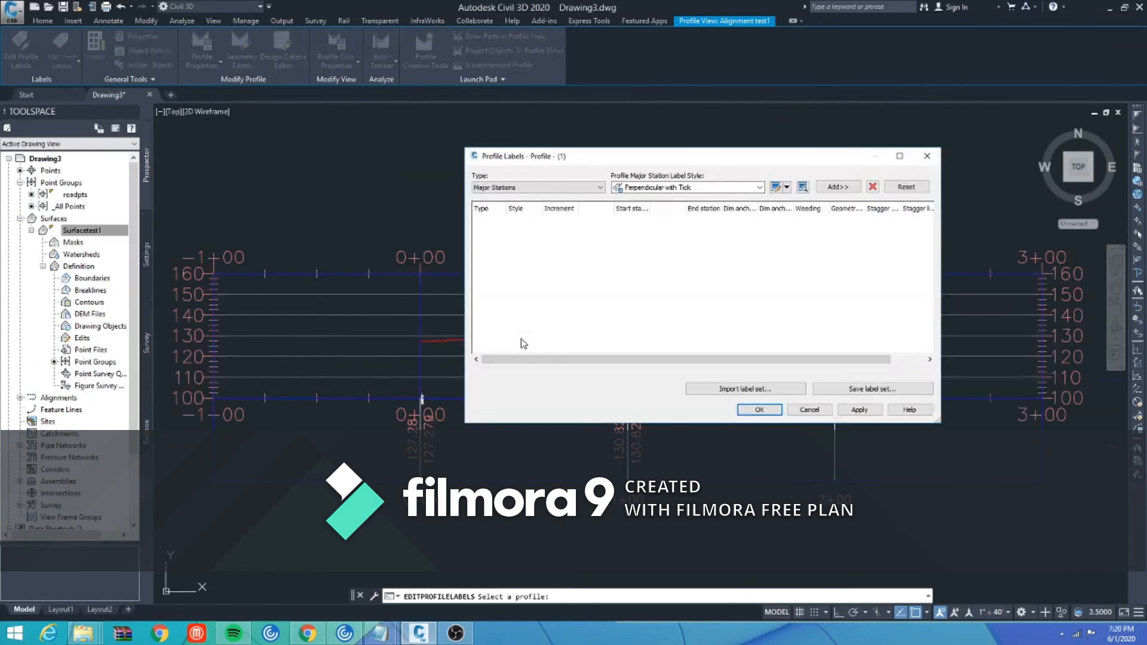
pyautogui.click(572, 188)
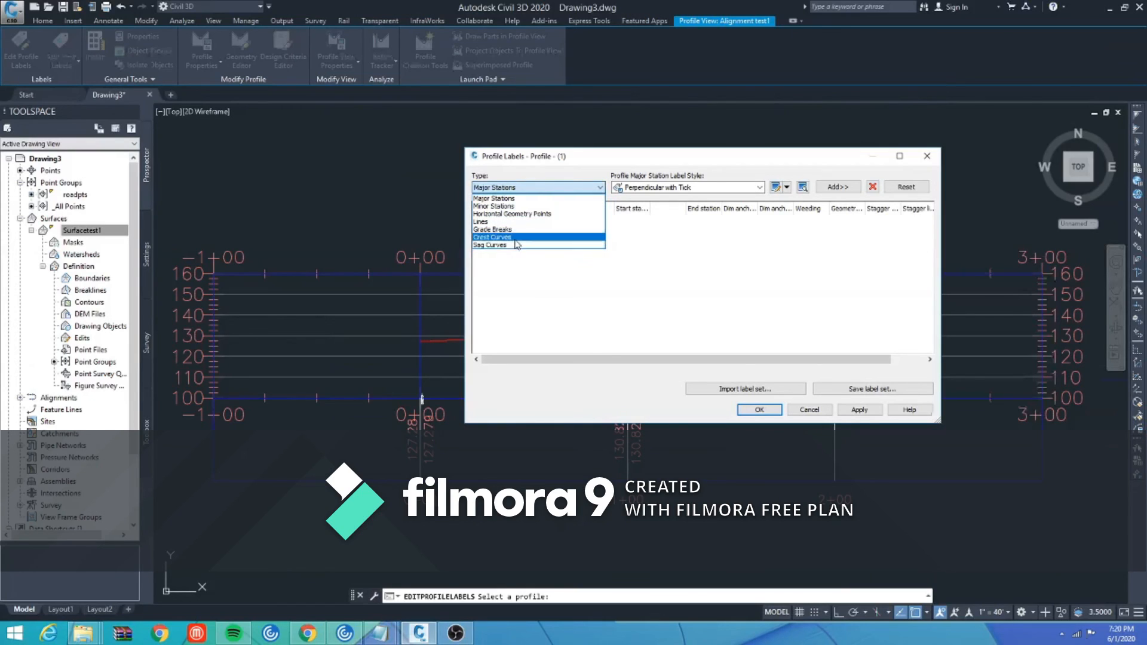
pyautogui.press('Escape')
pyautogui.press('Escape')
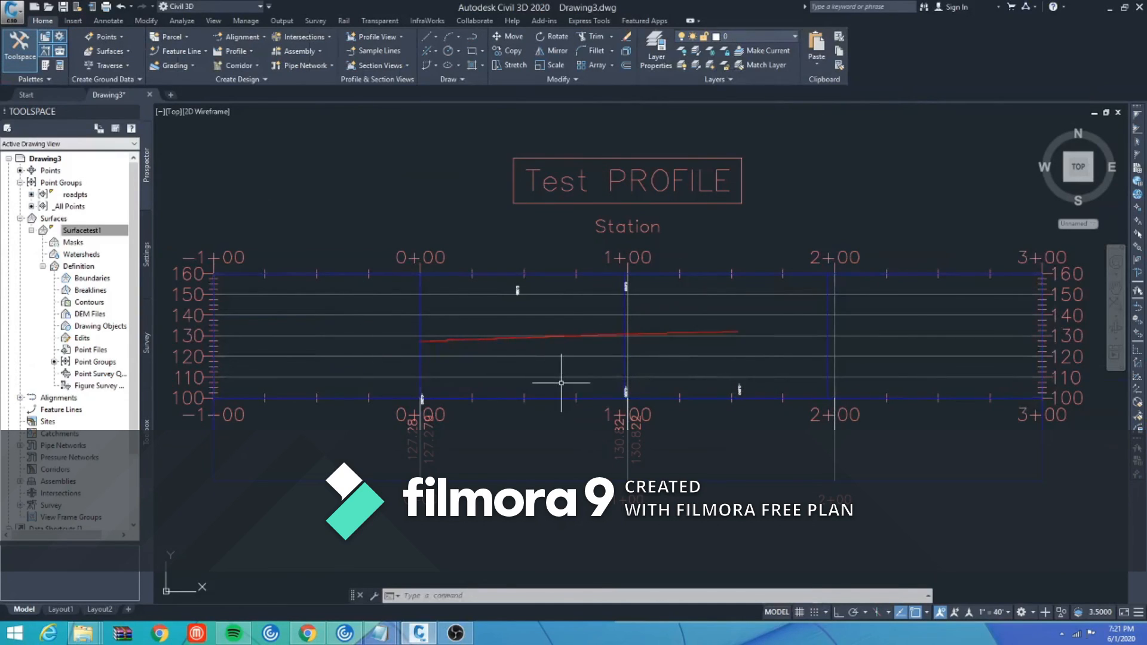
pyautogui.moveTo(562, 392)
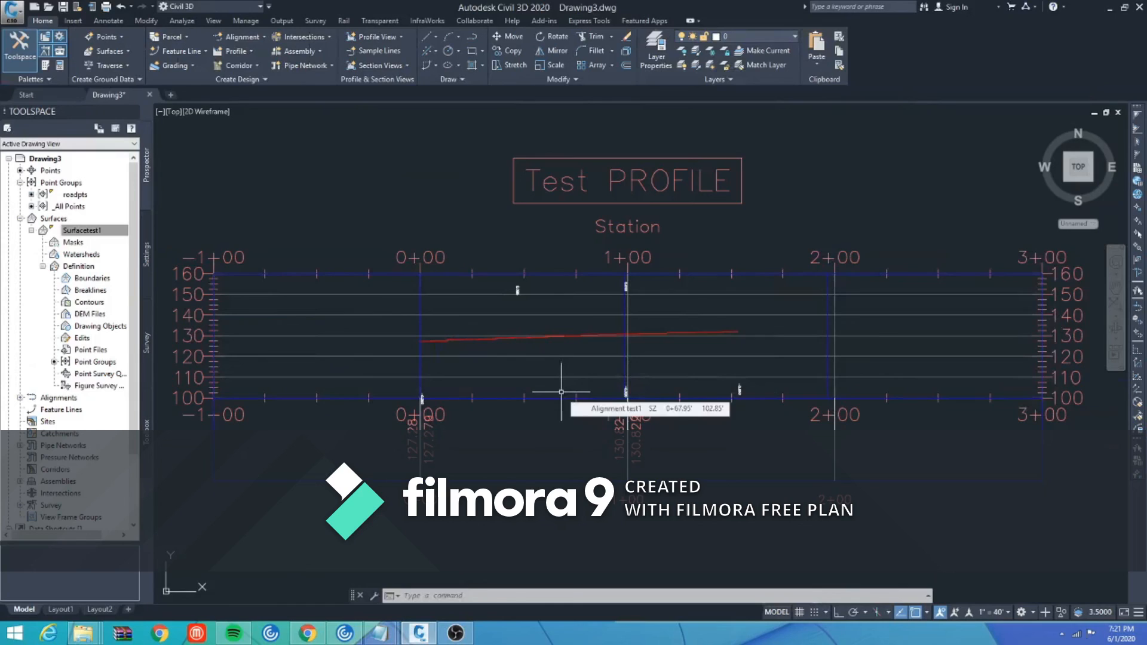